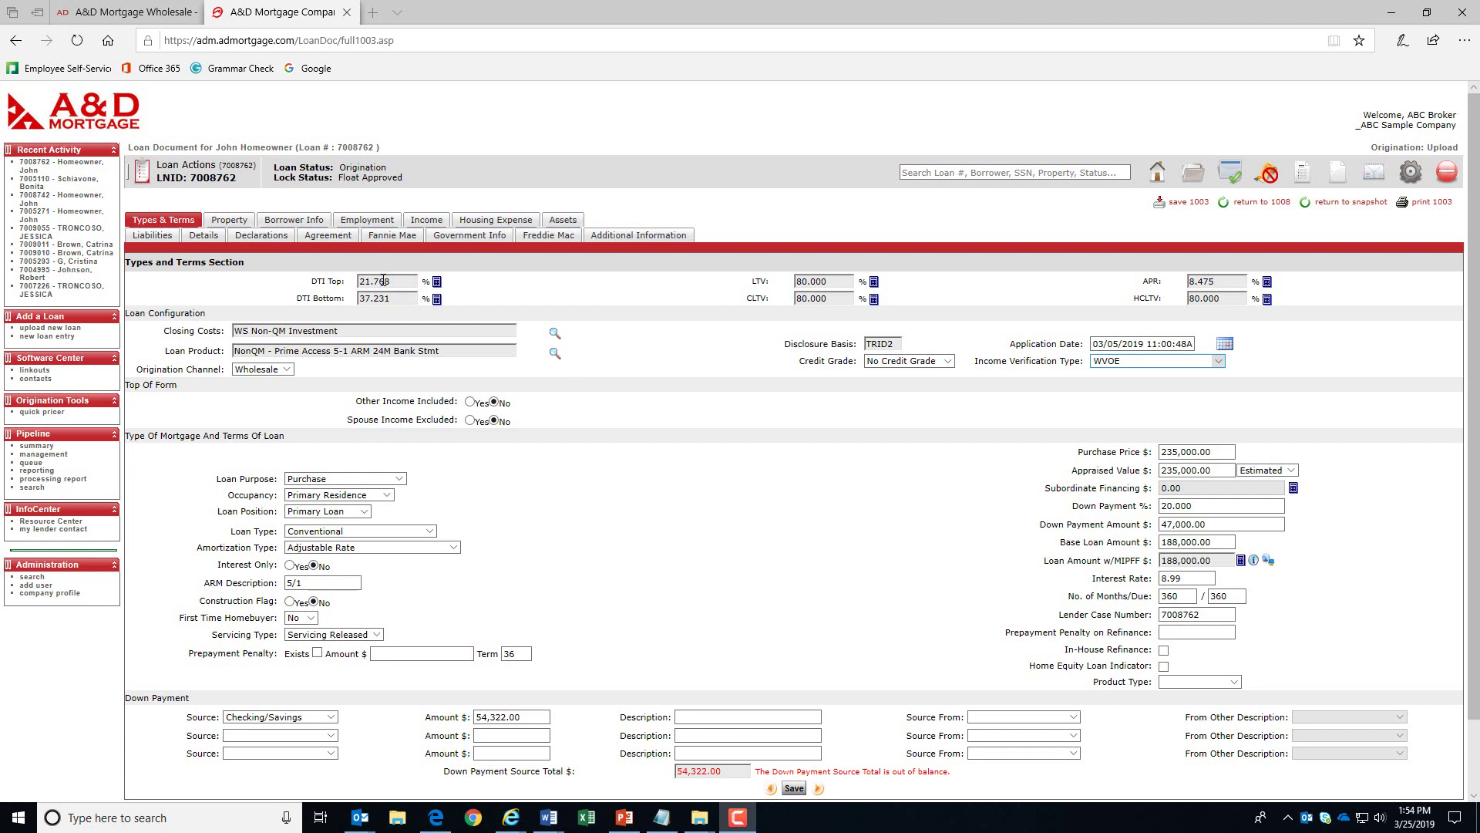
pyautogui.click(437, 283)
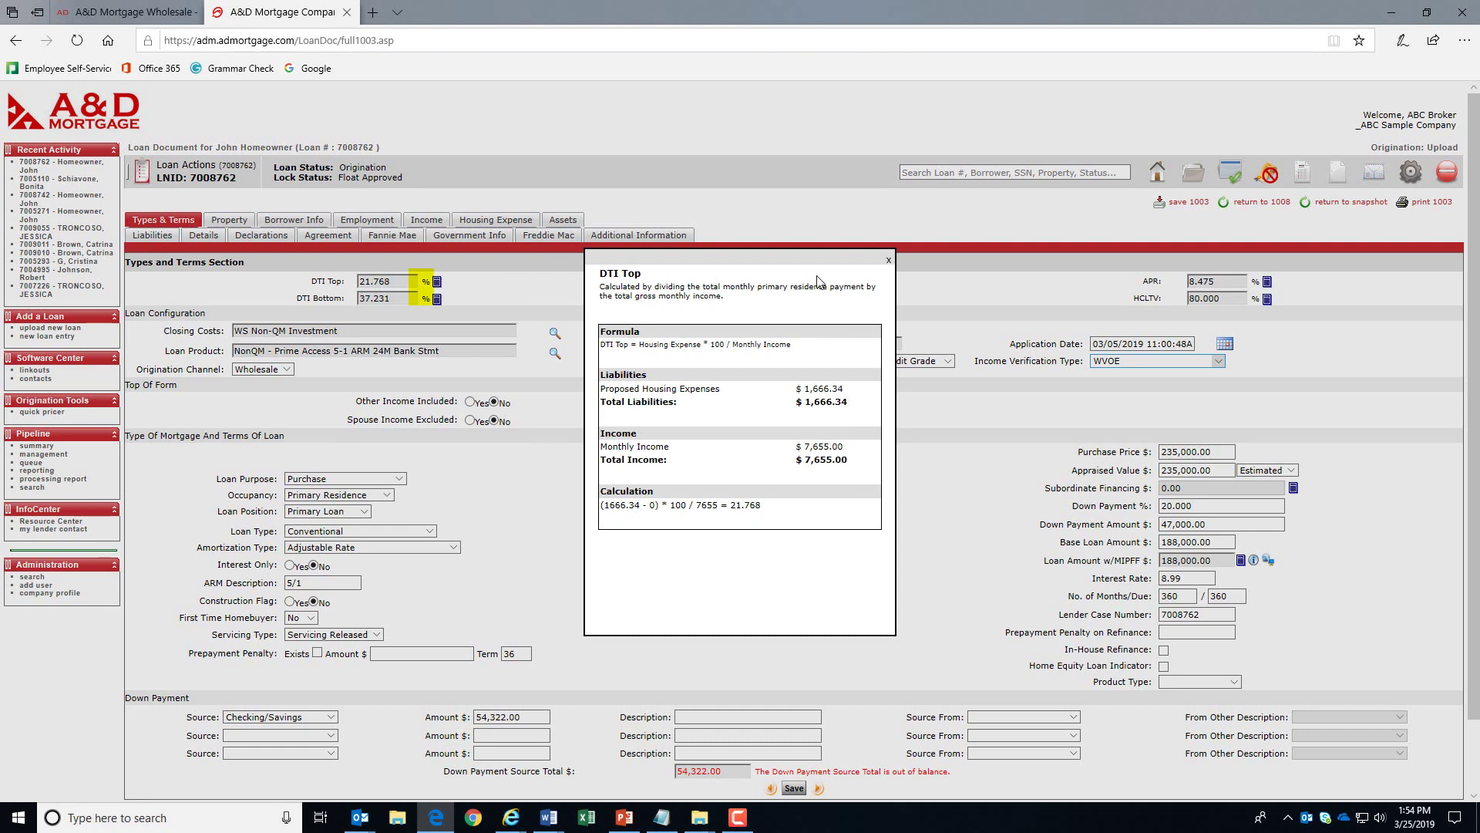
pyautogui.click(889, 262)
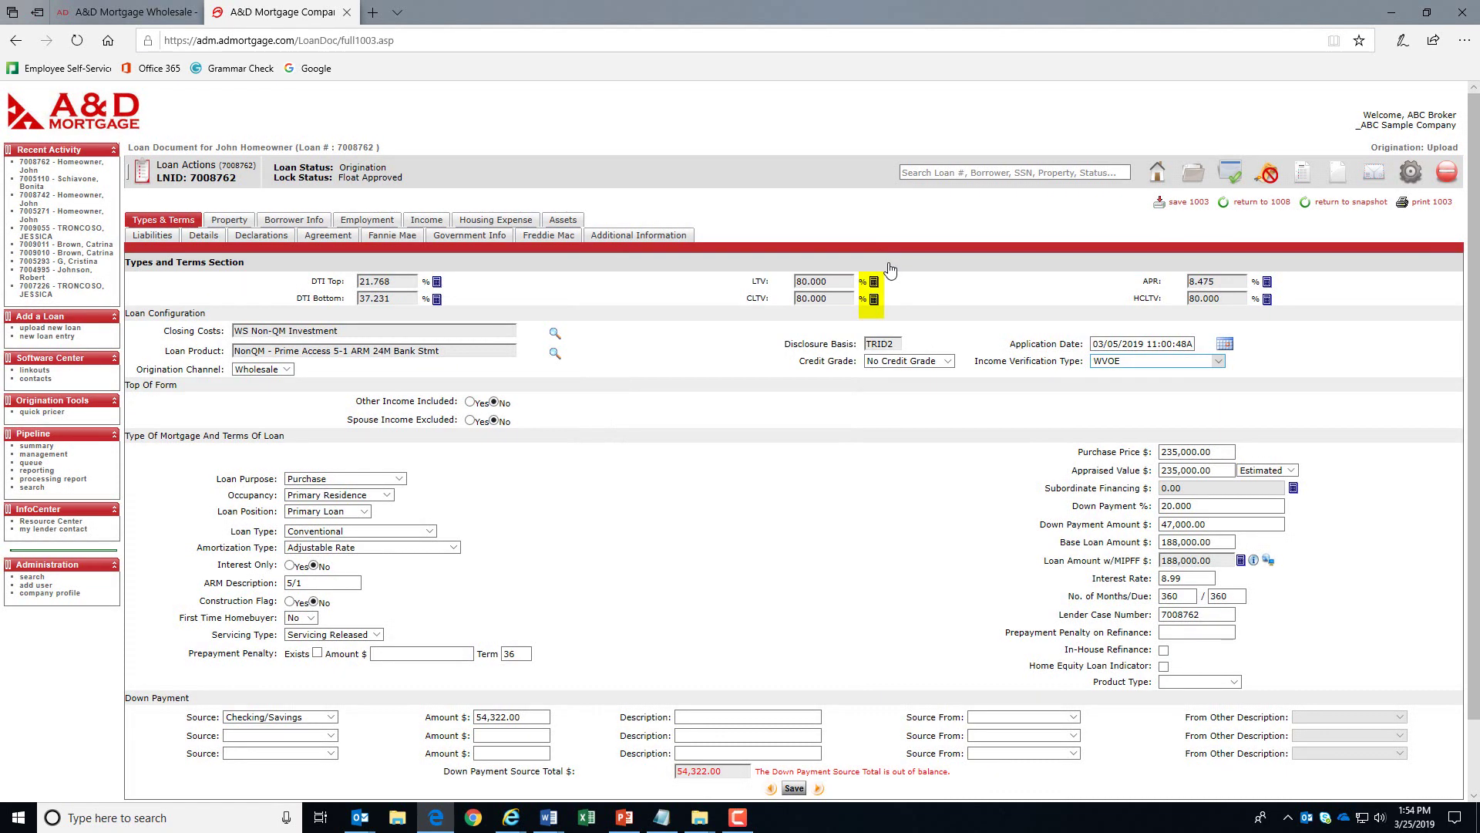
pyautogui.click(875, 282)
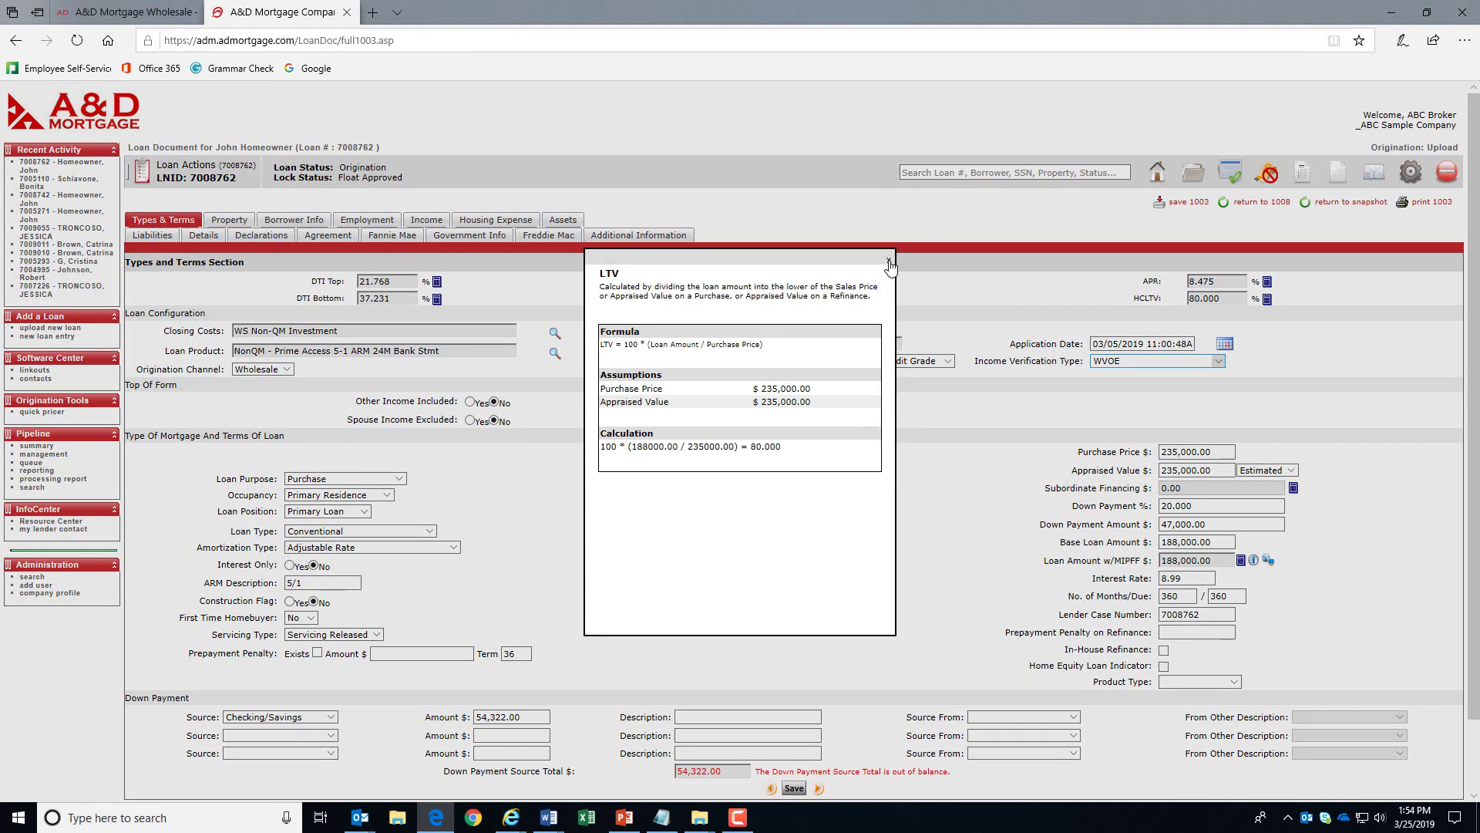
pyautogui.click(889, 261)
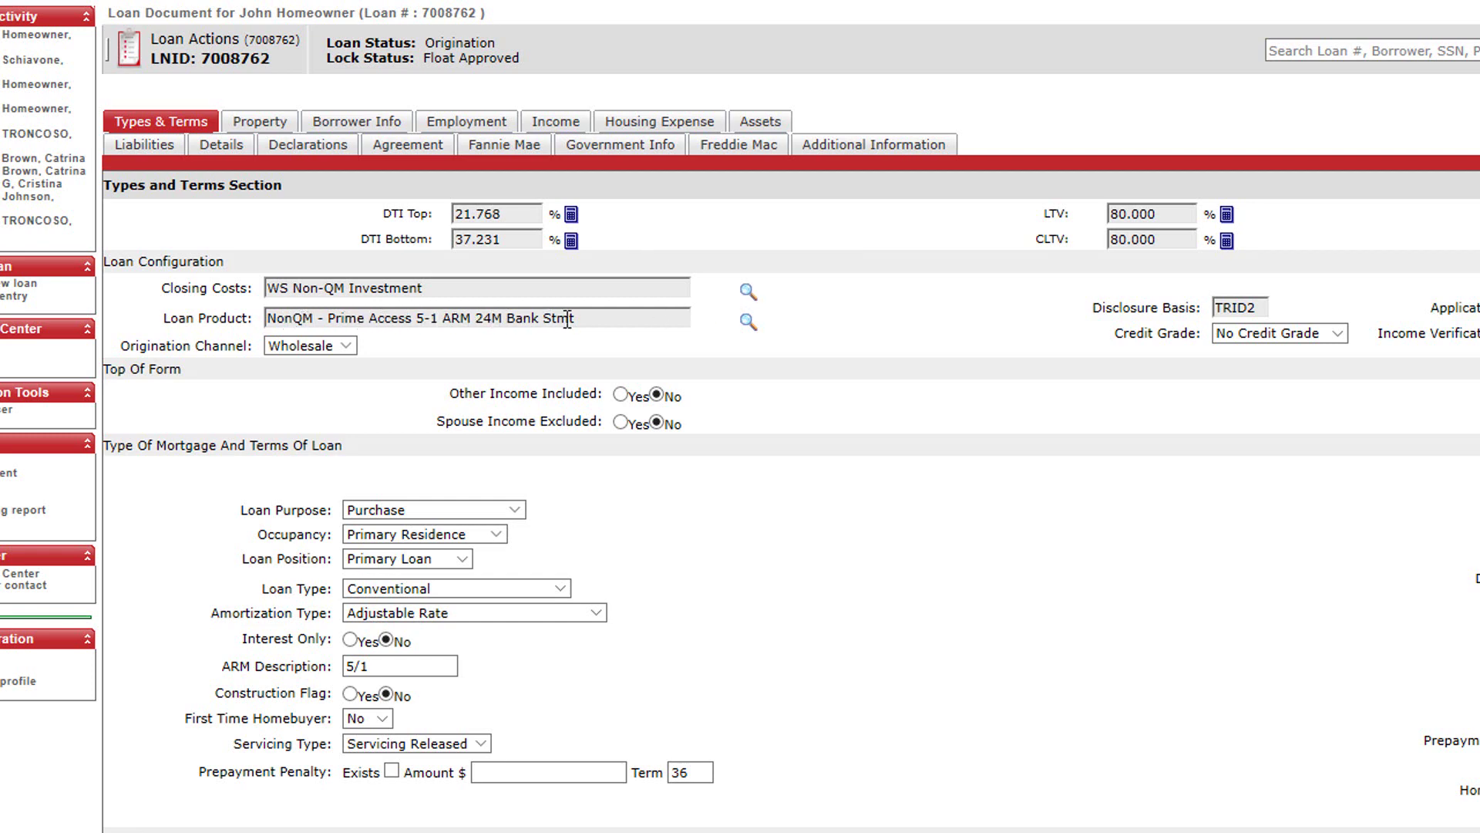
pyautogui.click(748, 322)
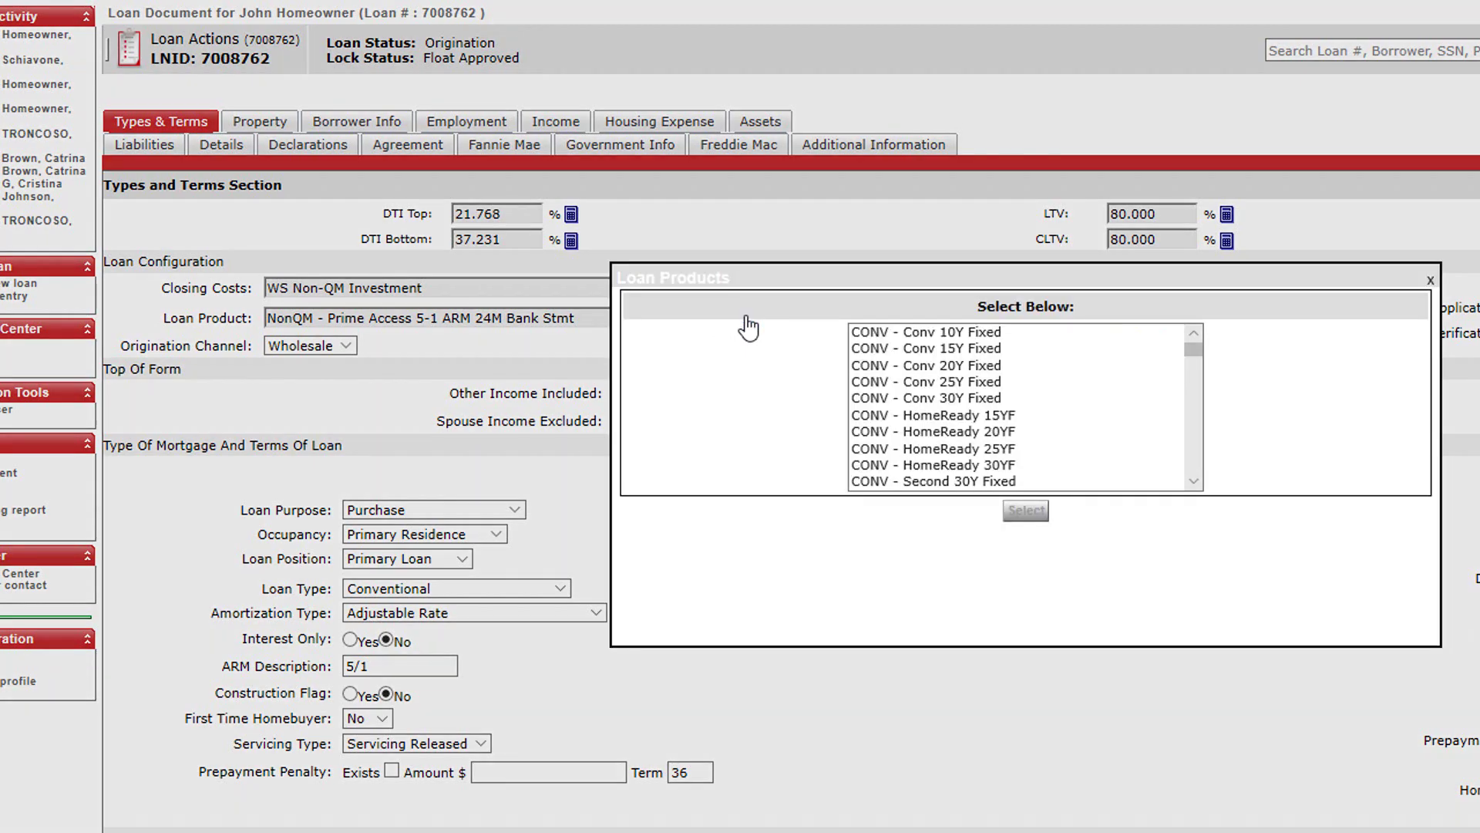
pyautogui.moveTo(1194, 351); pyautogui.dragTo(1201, 383)
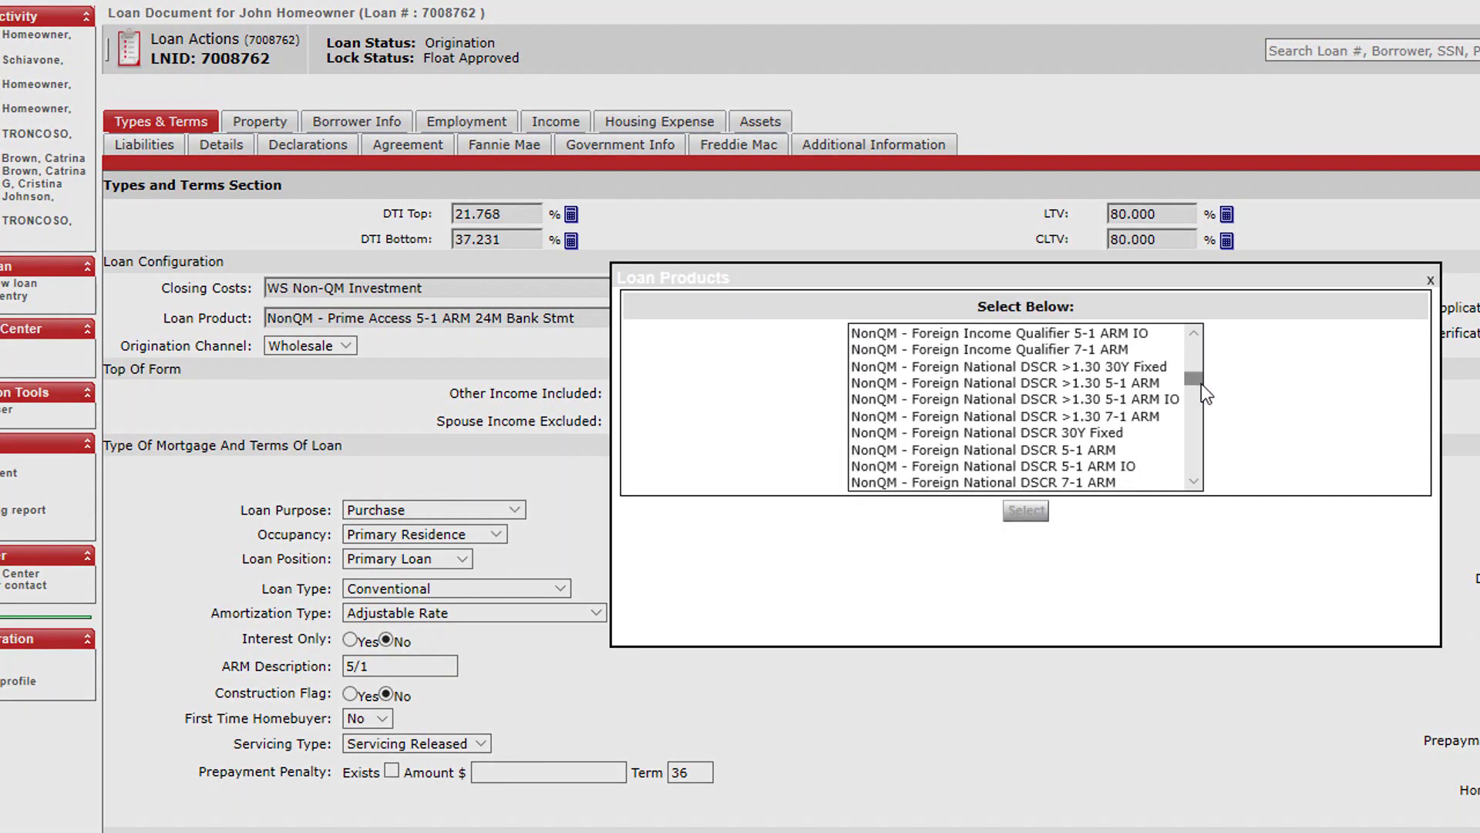
pyautogui.click(1193, 479)
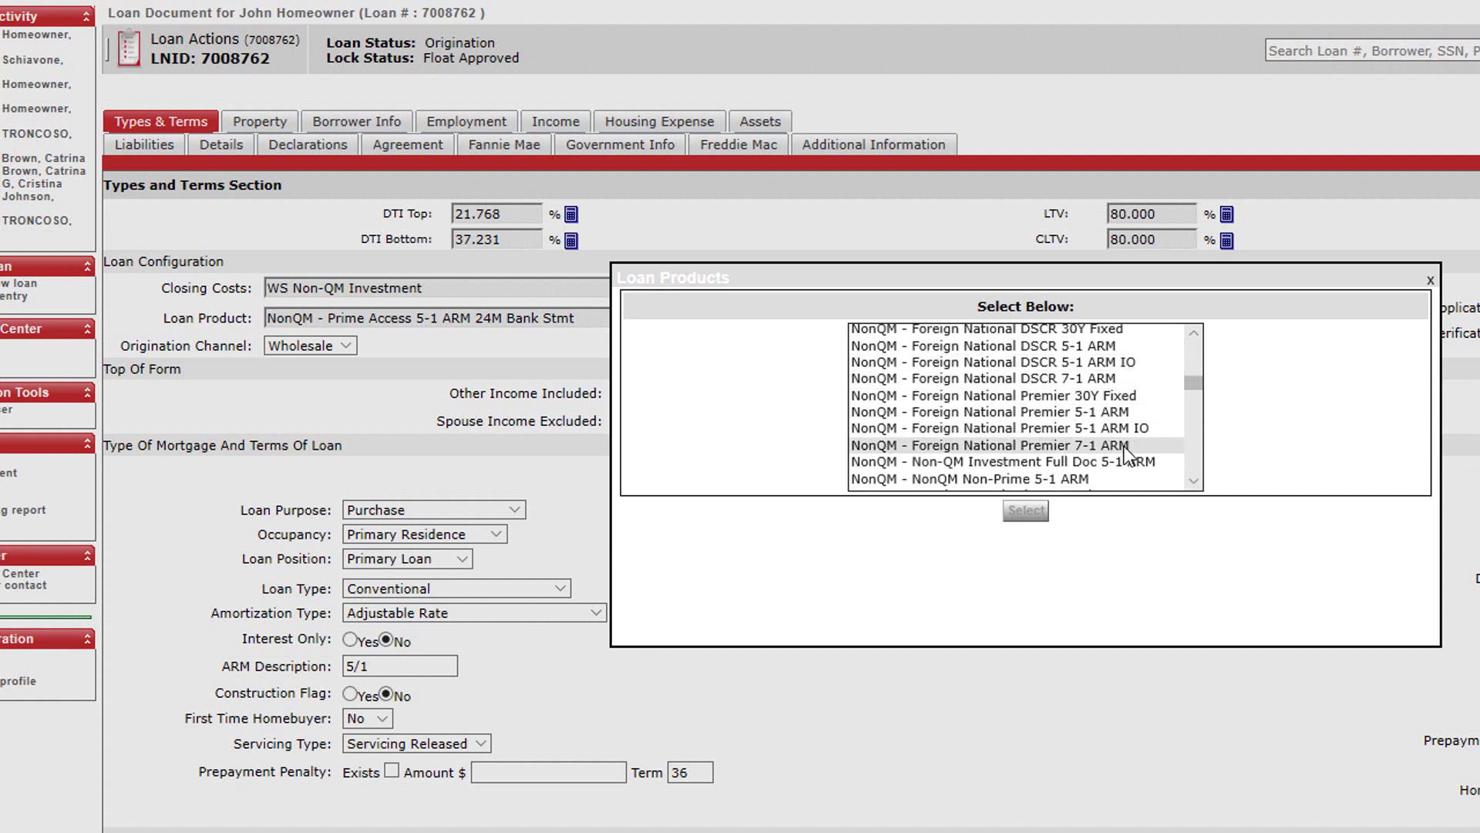
pyautogui.click(1428, 283)
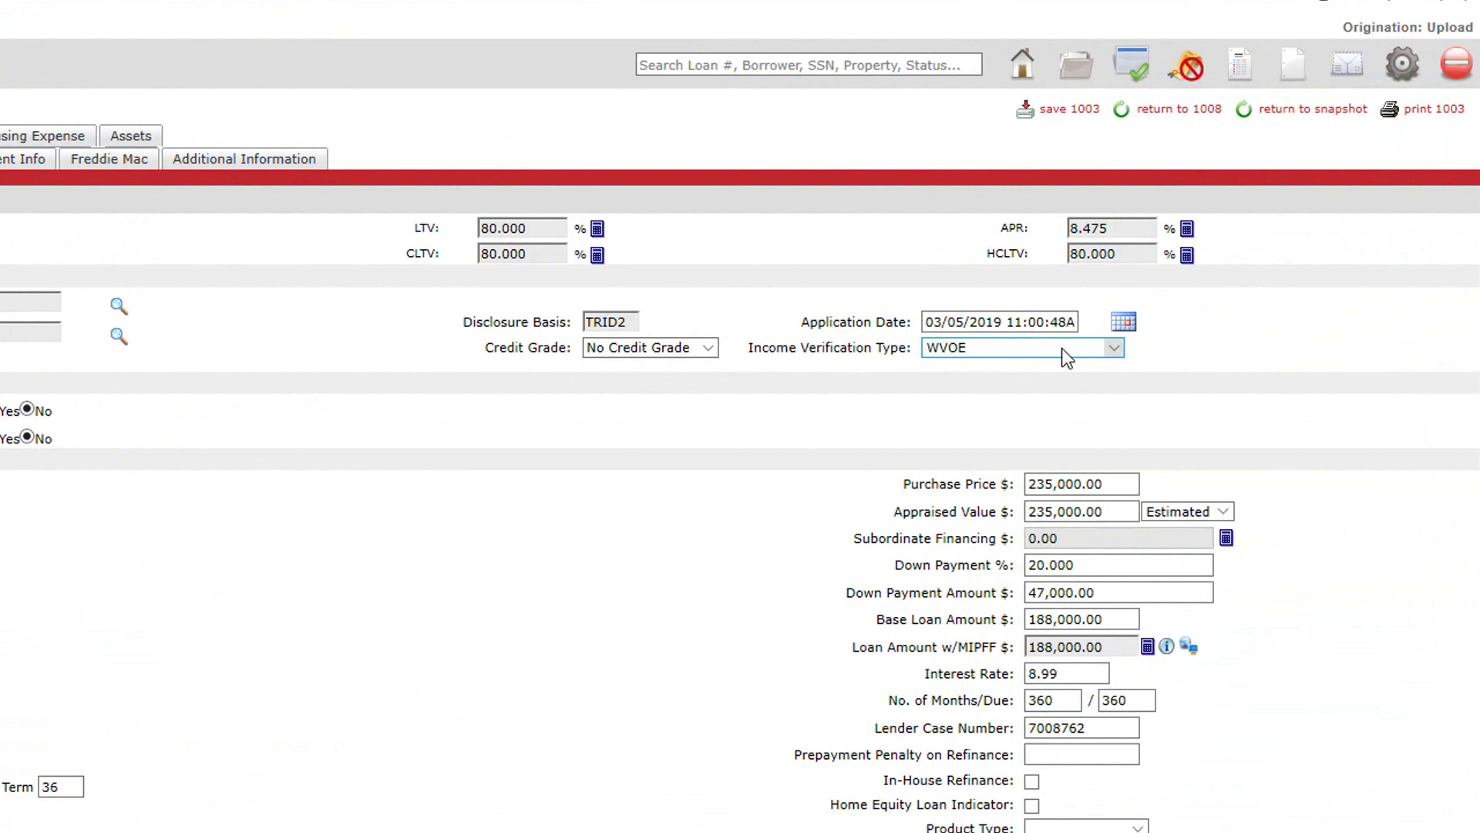
# - Switch the Income Verification Type from WVOE to 24 Month Bank Statements
pyautogui.click(1112, 348)
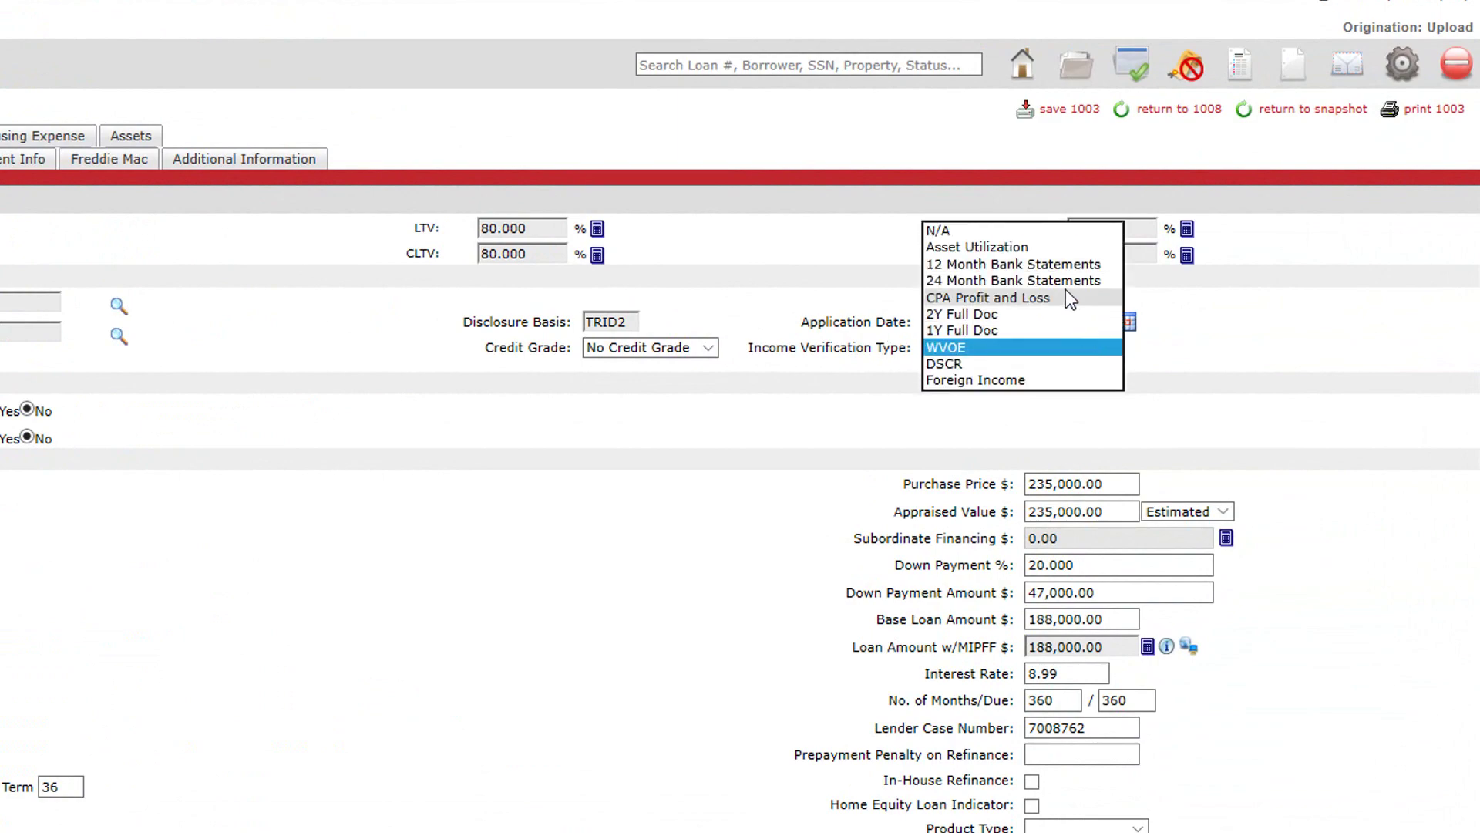
pyautogui.click(1064, 281)
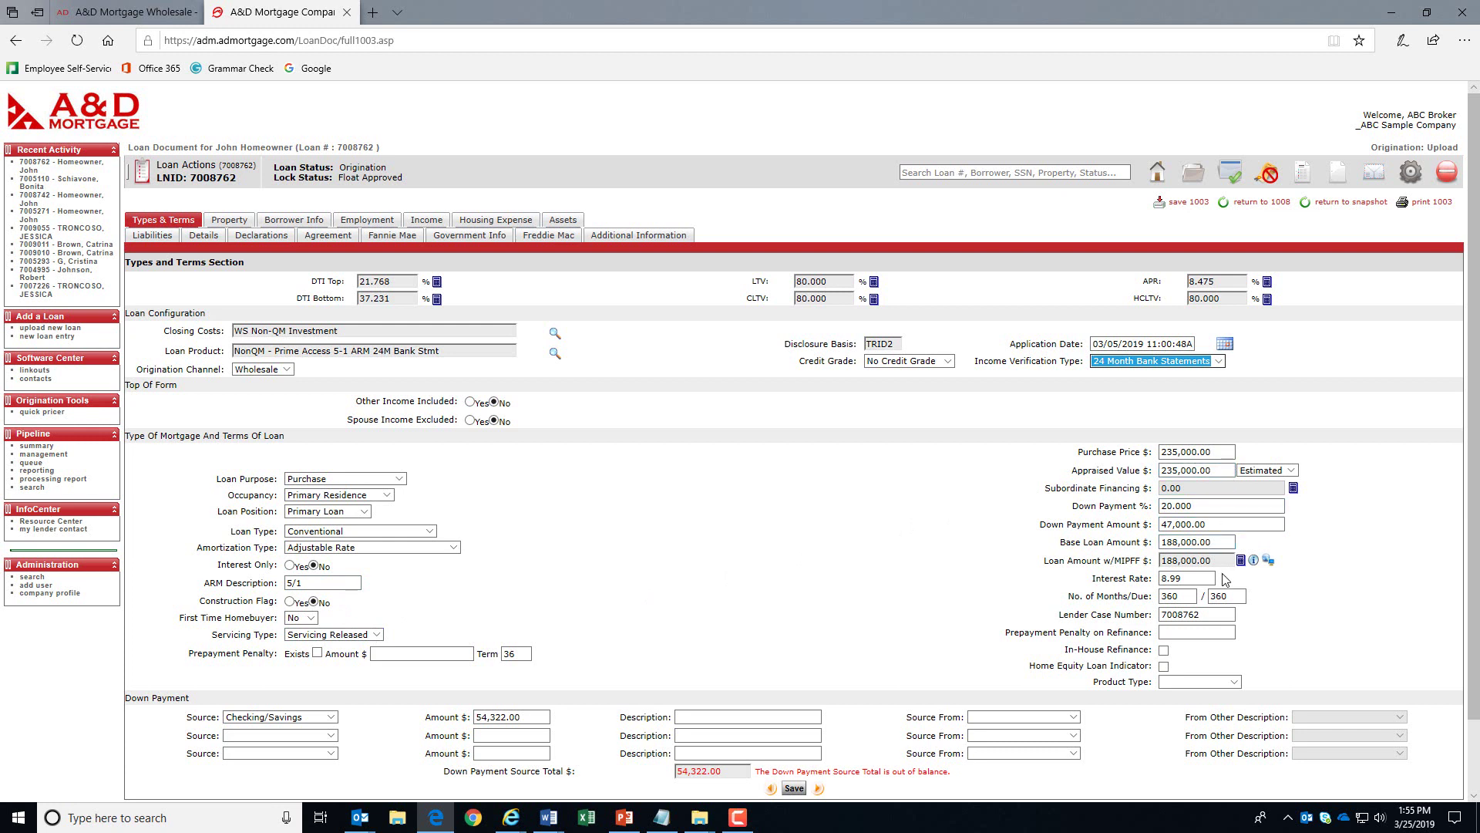
# - Enter a 47,000.00 checking/savings down payment and save the Types & Terms changes
pyautogui.click(1312, 630)
pyautogui.scroll(-1, 1312, 630)
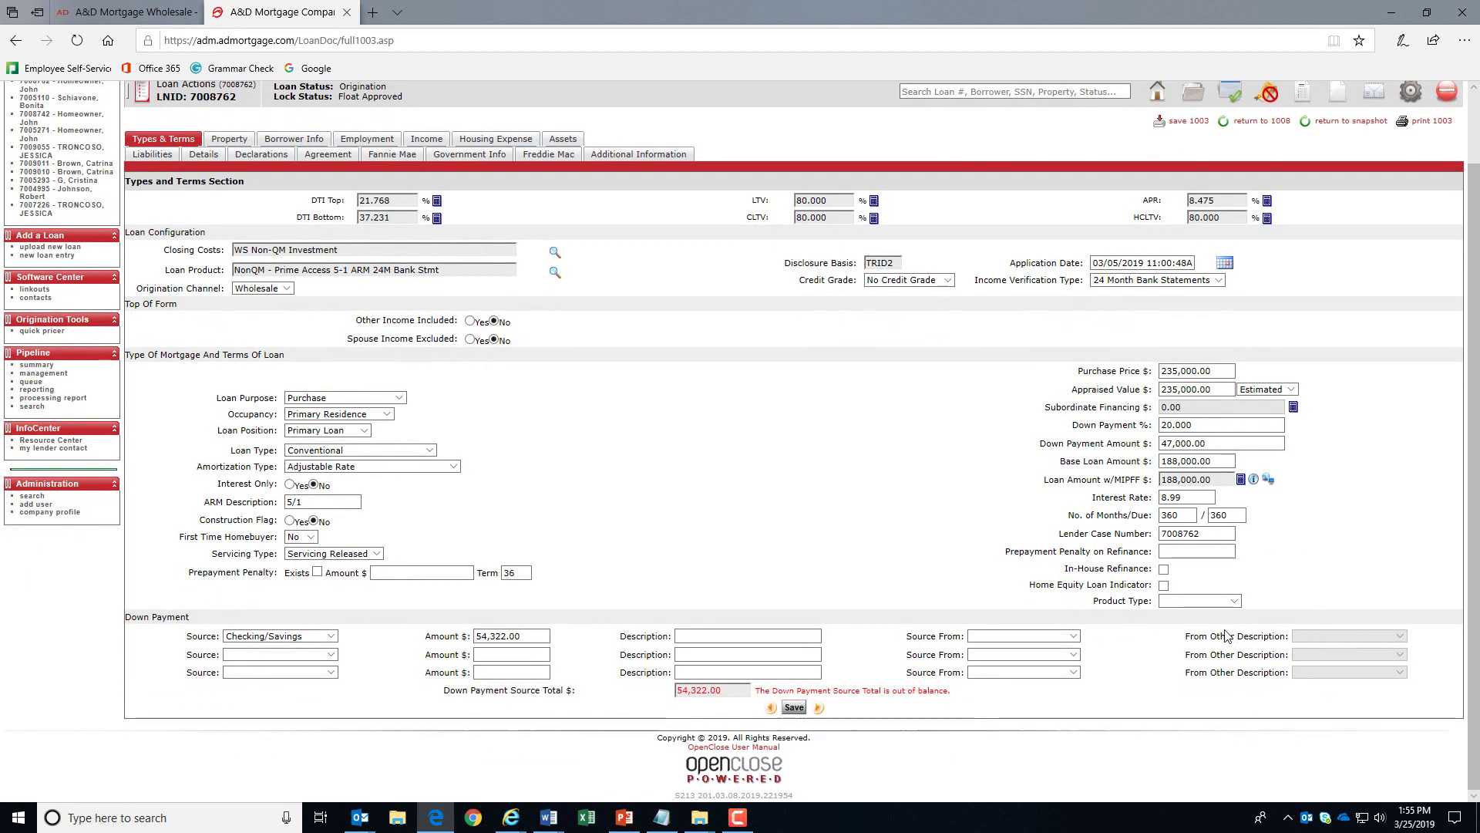
pyautogui.write('47000')
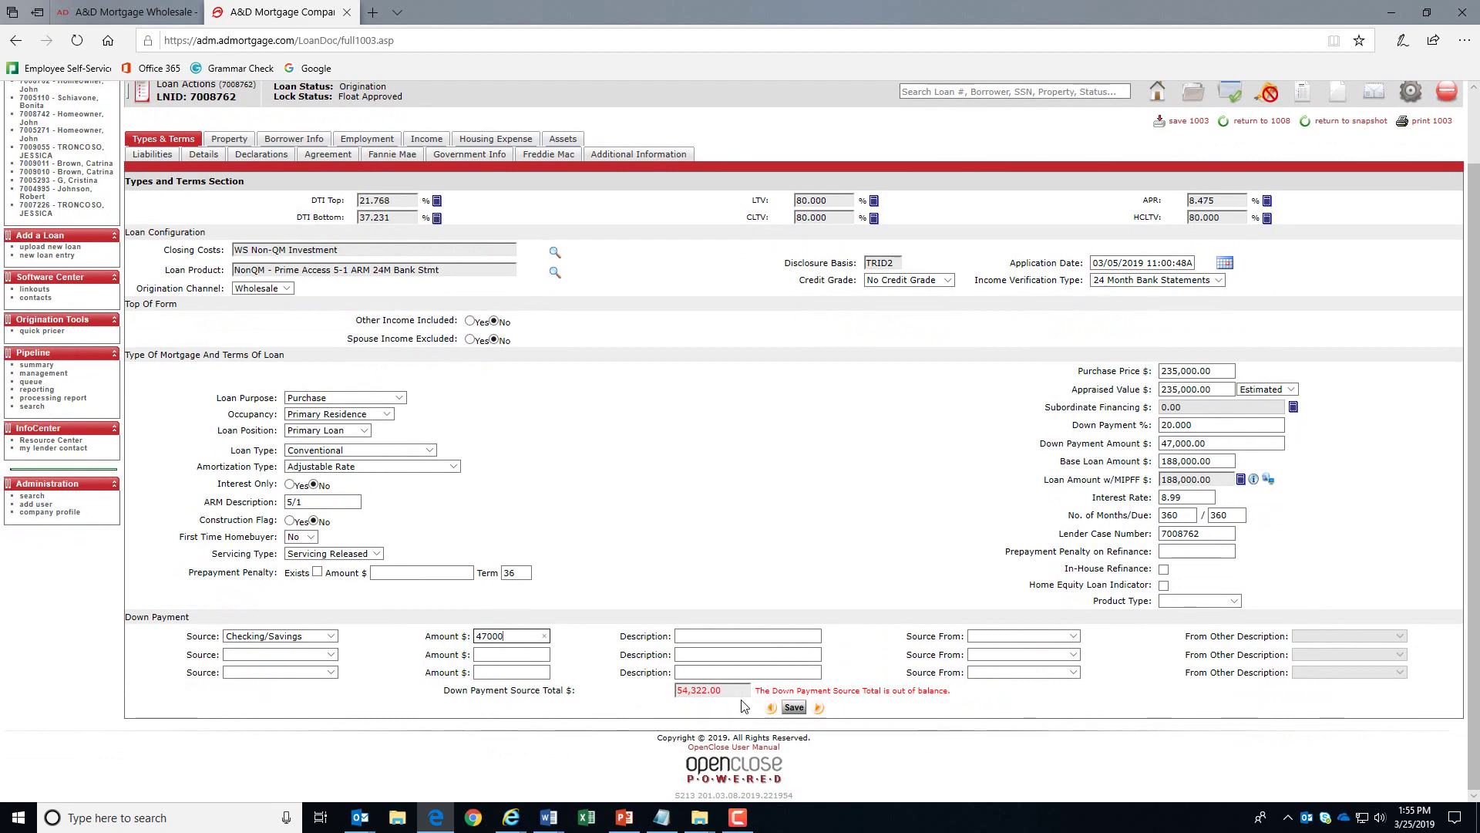
pyautogui.click(794, 708)
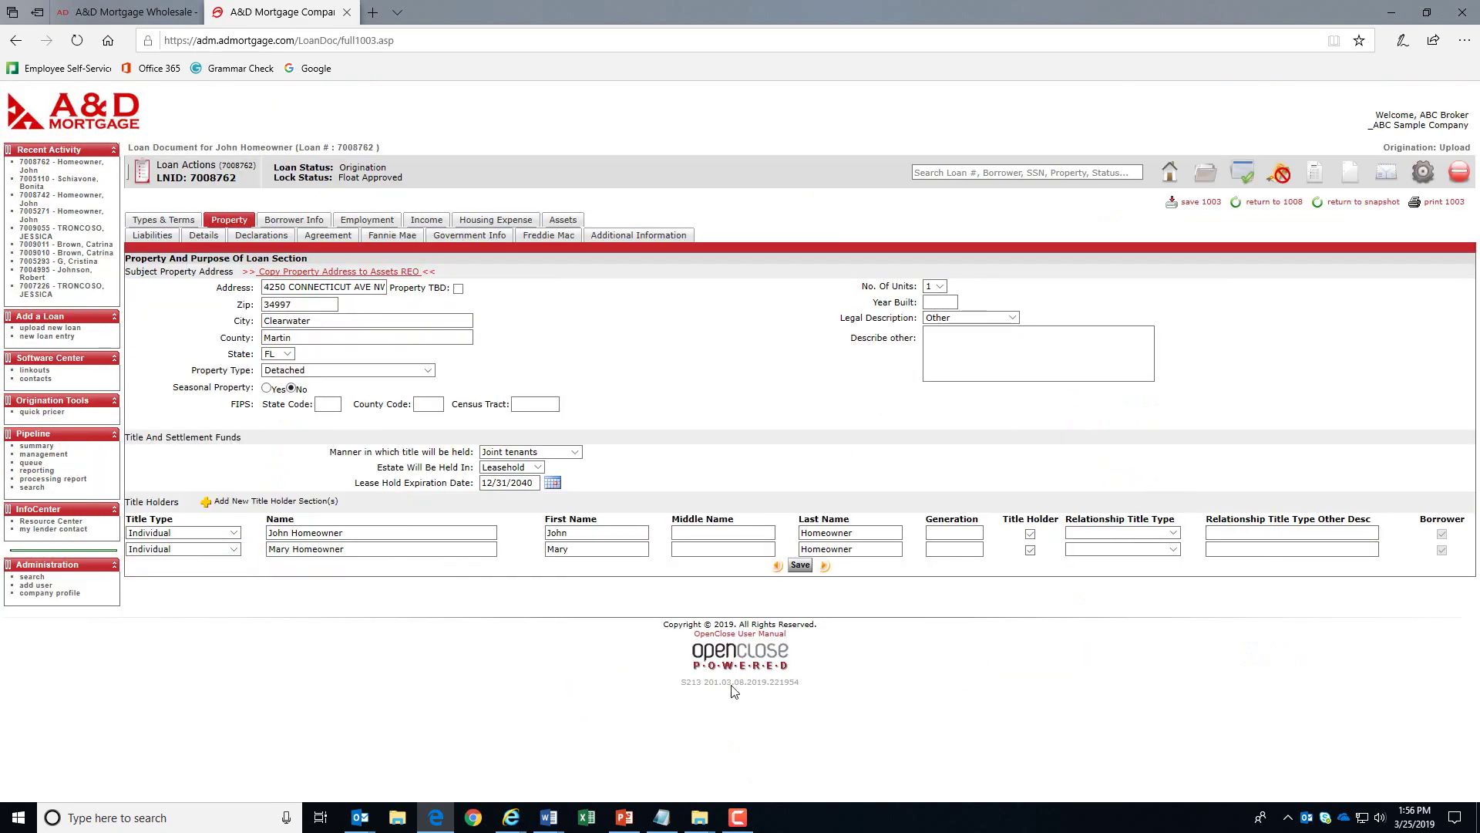
# - Enter 2006 as Year Built and choose LLC/Corp as the manner title will be held
pyautogui.click(460, 347)
pyautogui.click(937, 301)
pyautogui.write('2006')
pyautogui.click(993, 354)
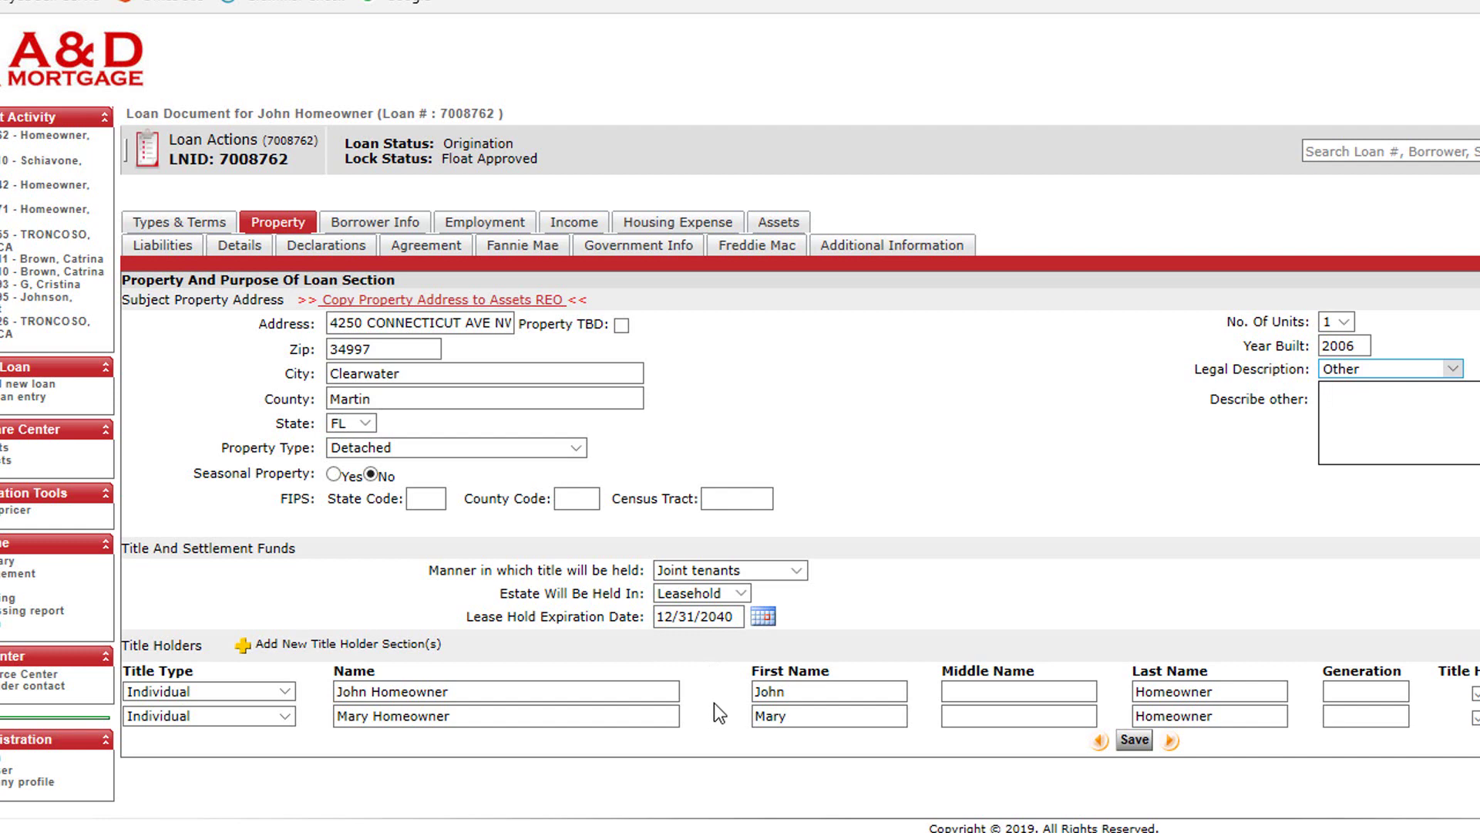
pyautogui.click(797, 570)
pyautogui.click(767, 587)
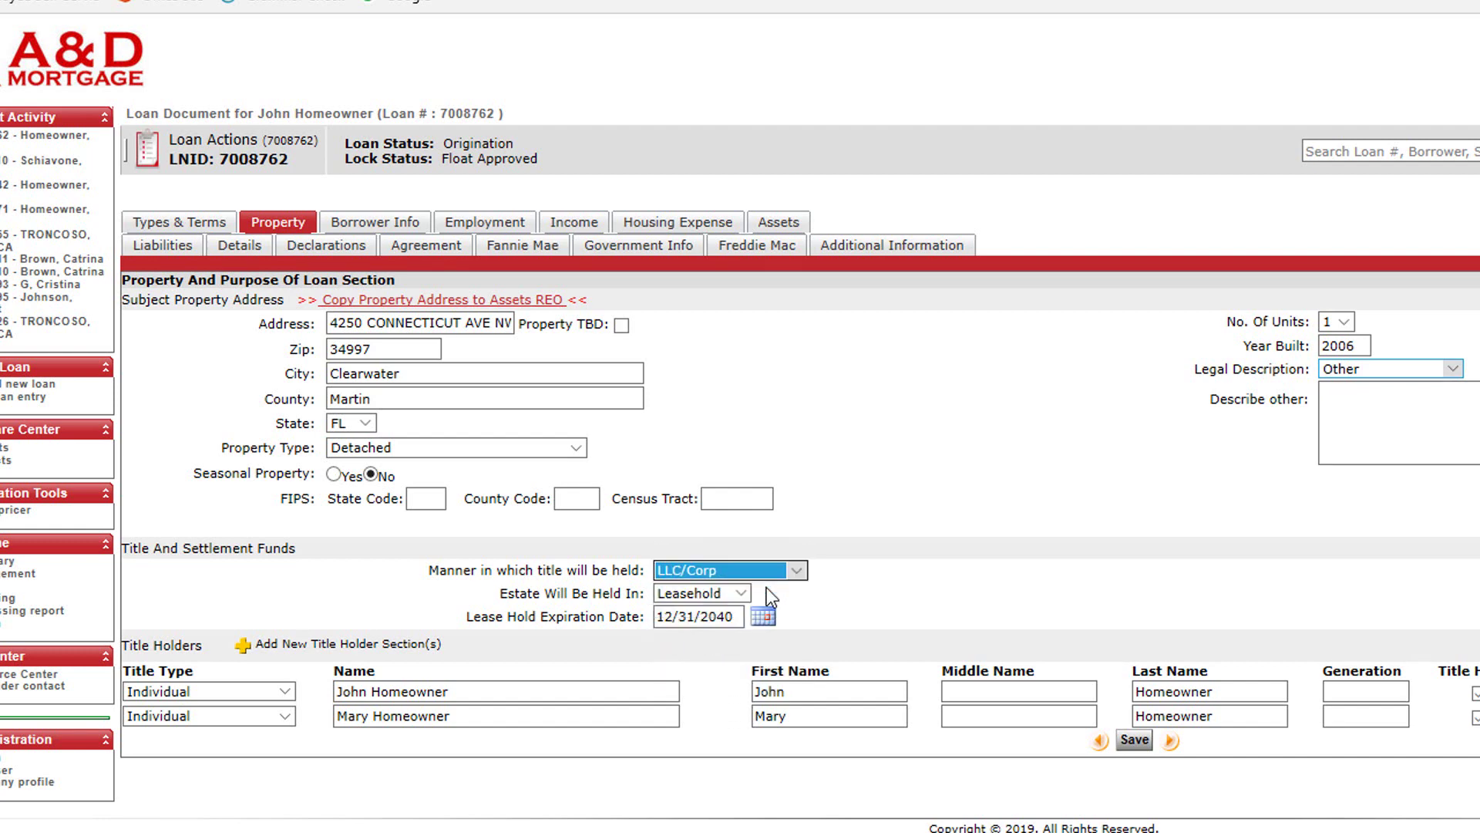
# - Add a new Title Only title holder and enter its vesting tax ID
pyautogui.click(422, 644)
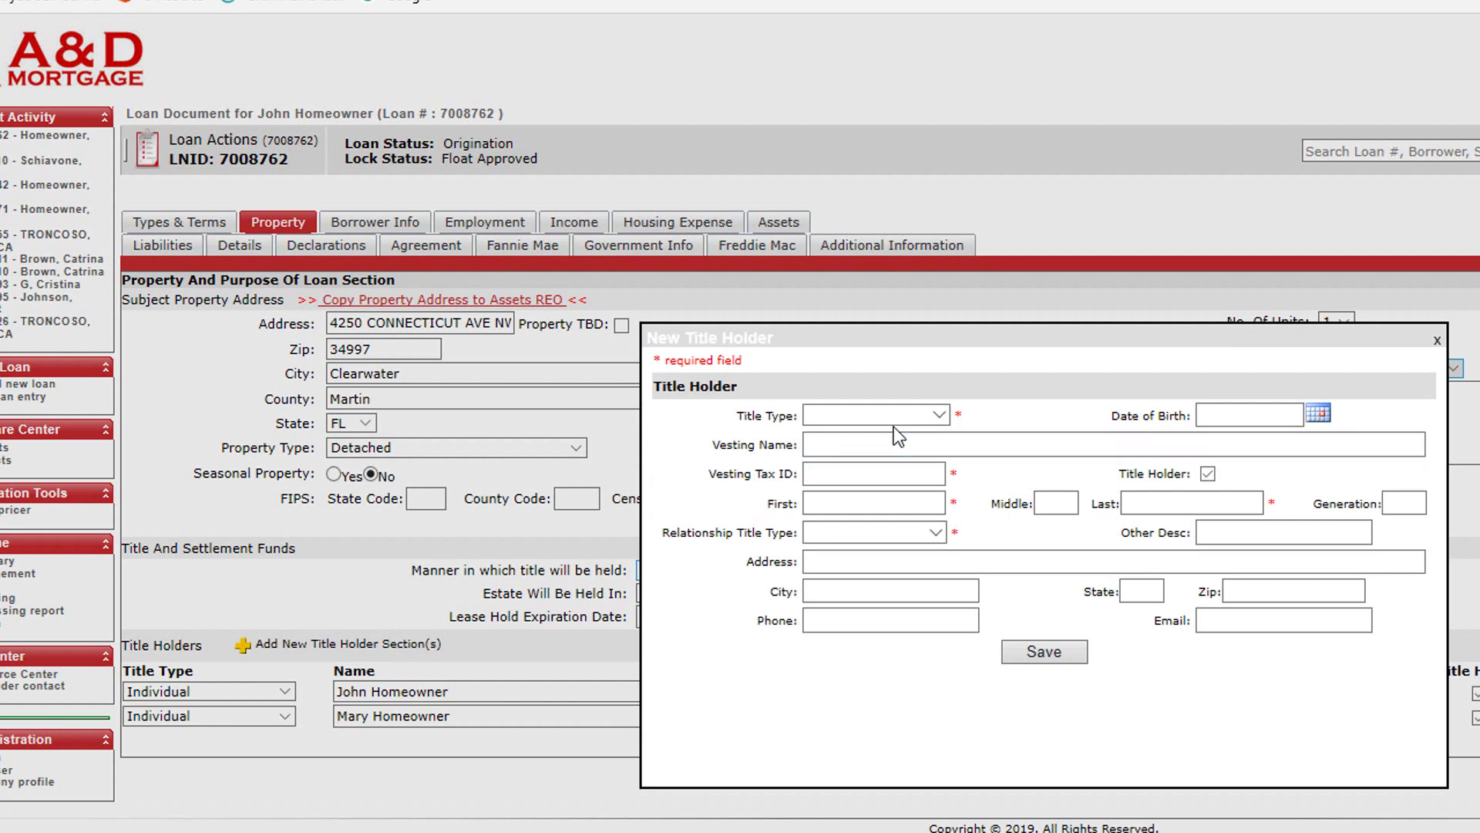
pyautogui.click(940, 415)
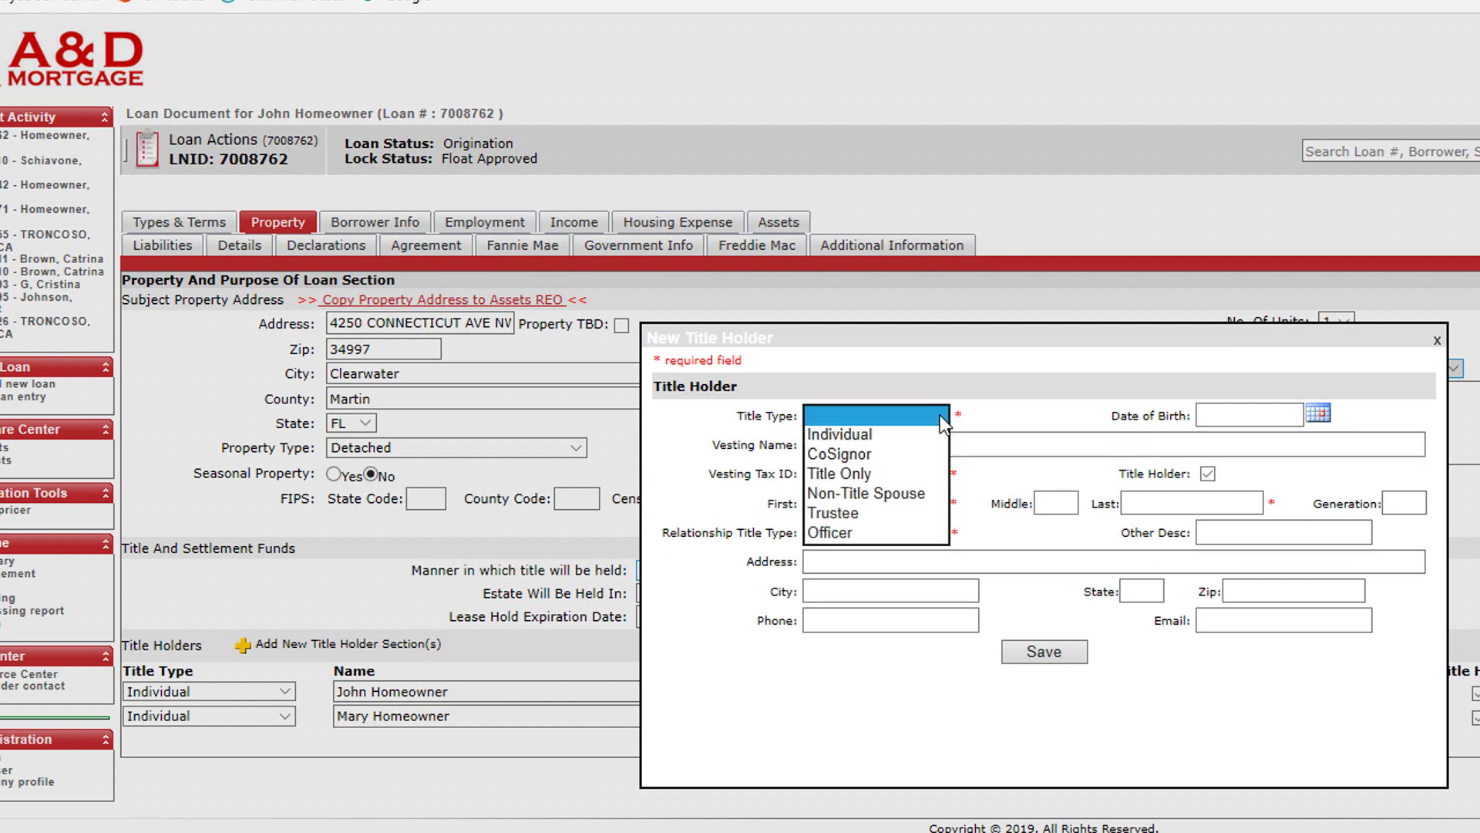
pyautogui.click(905, 473)
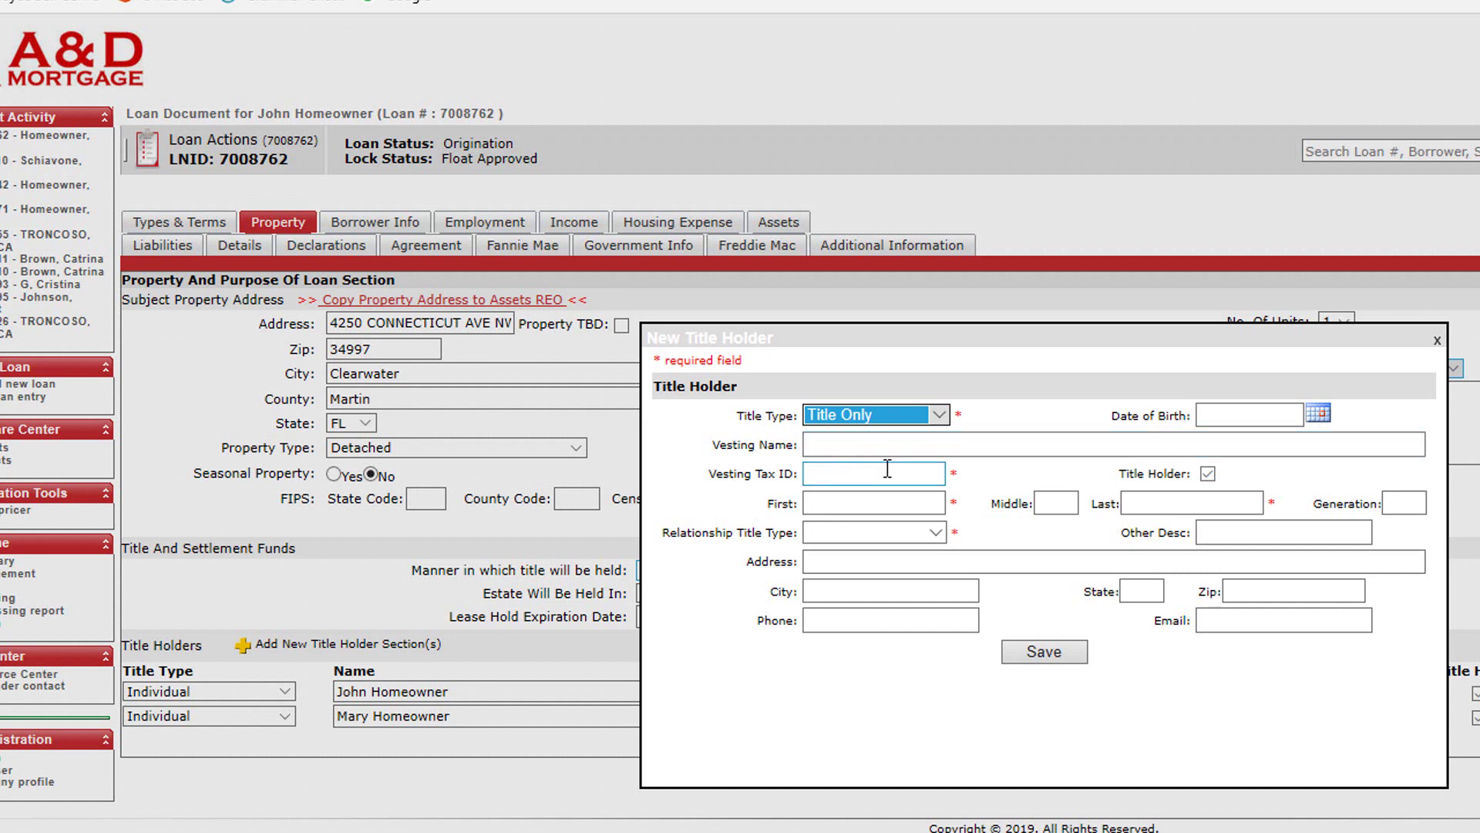
pyautogui.click(887, 469)
pyautogui.write('999999999')
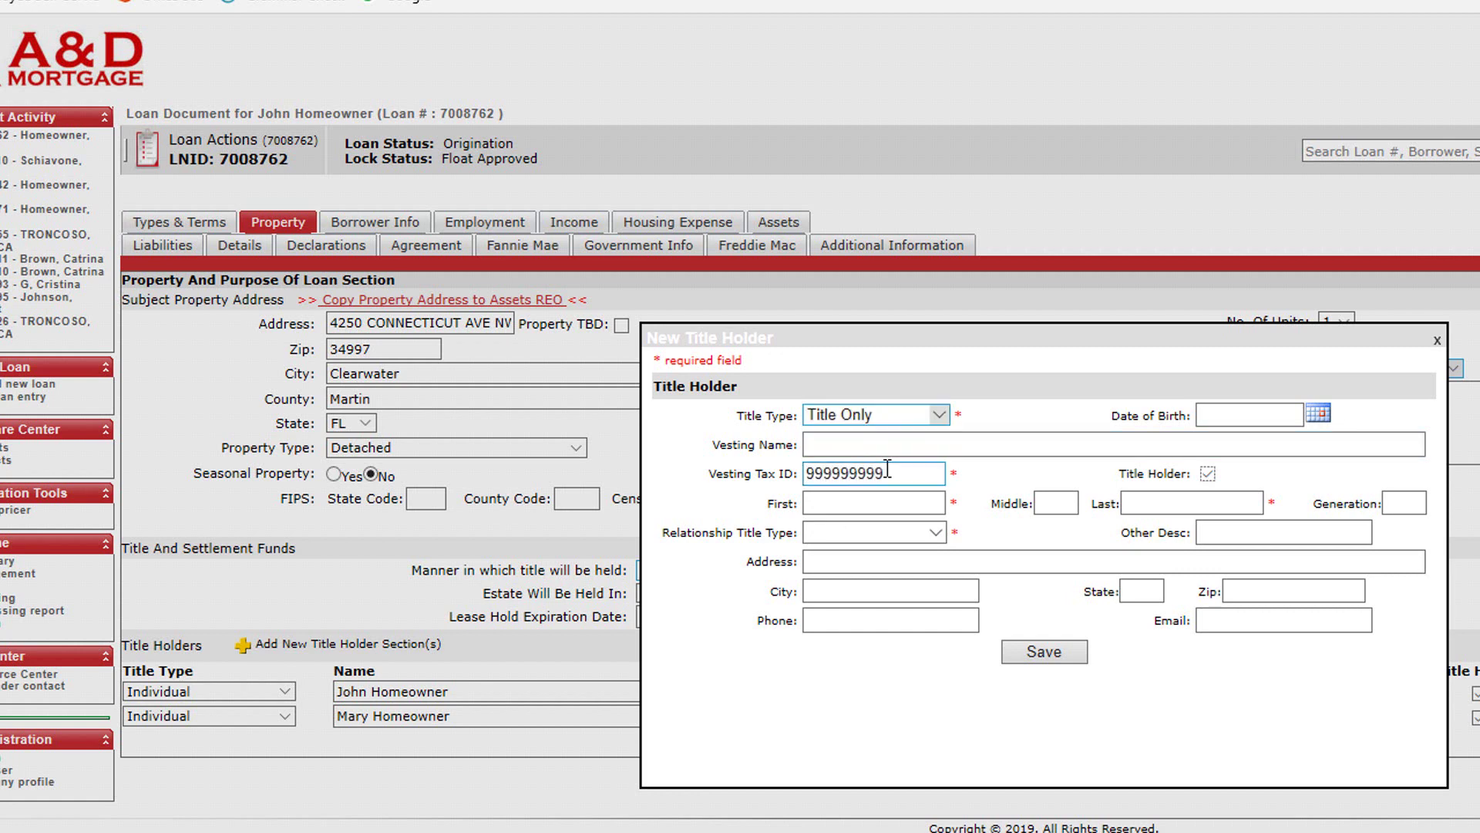
pyautogui.click(892, 500)
# - Enter the holder's name as A Married Person, save it, and untick the co-borrower's Title Holder box
pyautogui.click(859, 595)
pyautogui.write('John')
pyautogui.press('Tab')
pyautogui.press('Tab')
pyautogui.write('Homeowner')
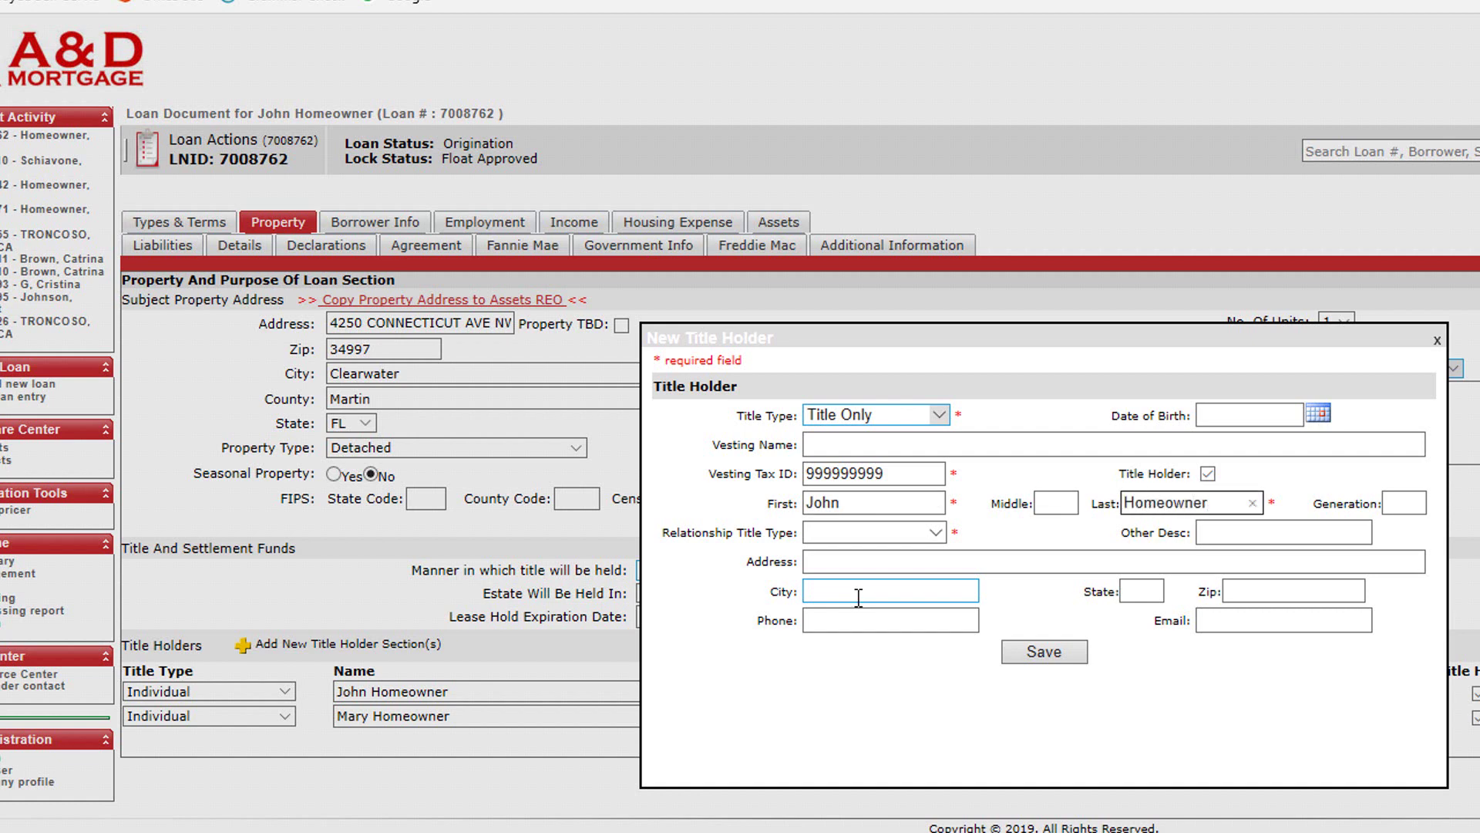
pyautogui.press('Tab')
pyautogui.press('Tab')
pyautogui.press('Down')
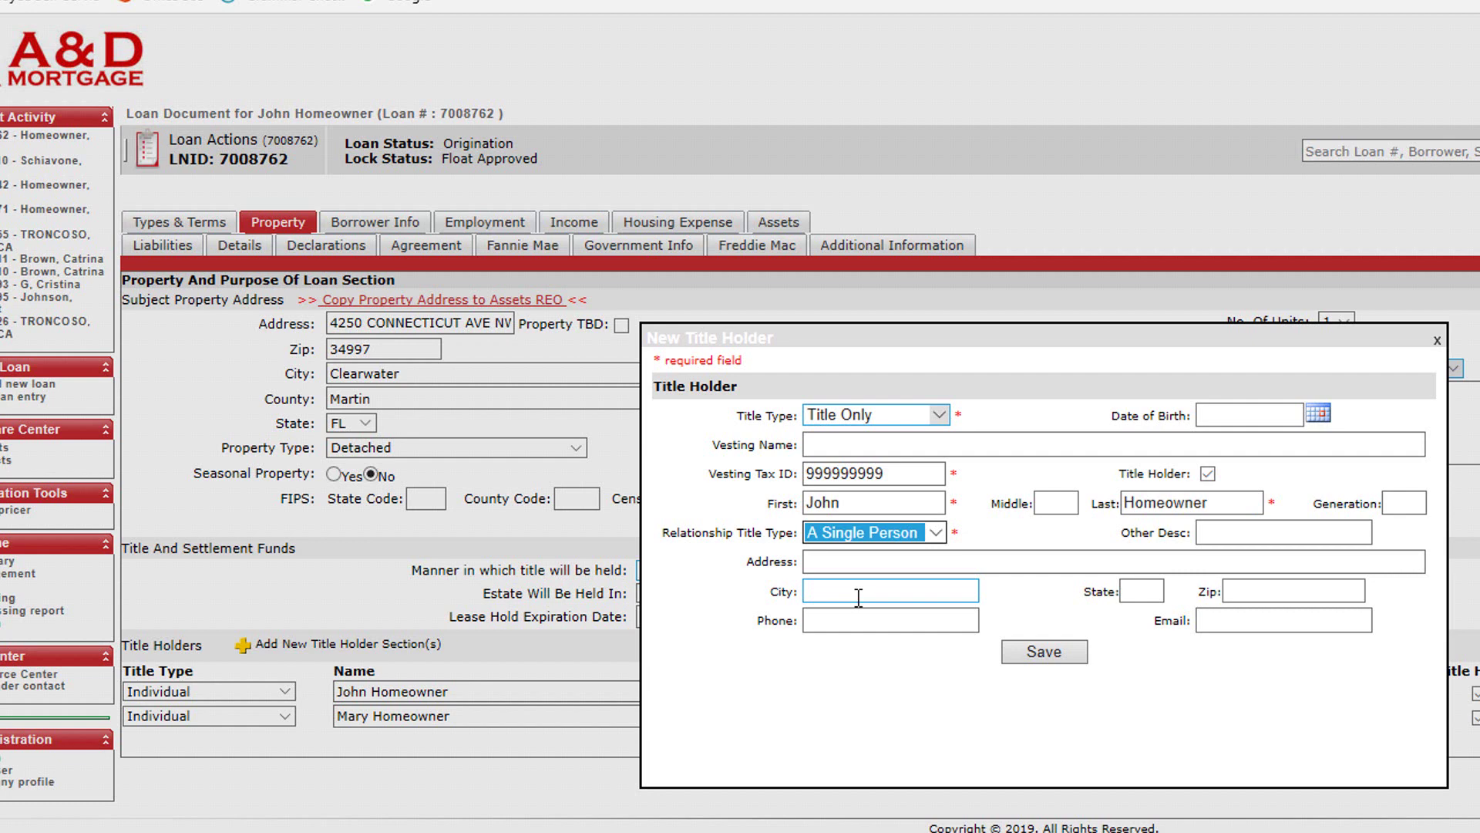
pyautogui.press('Down')
pyautogui.press('Down')
pyautogui.press('Tab')
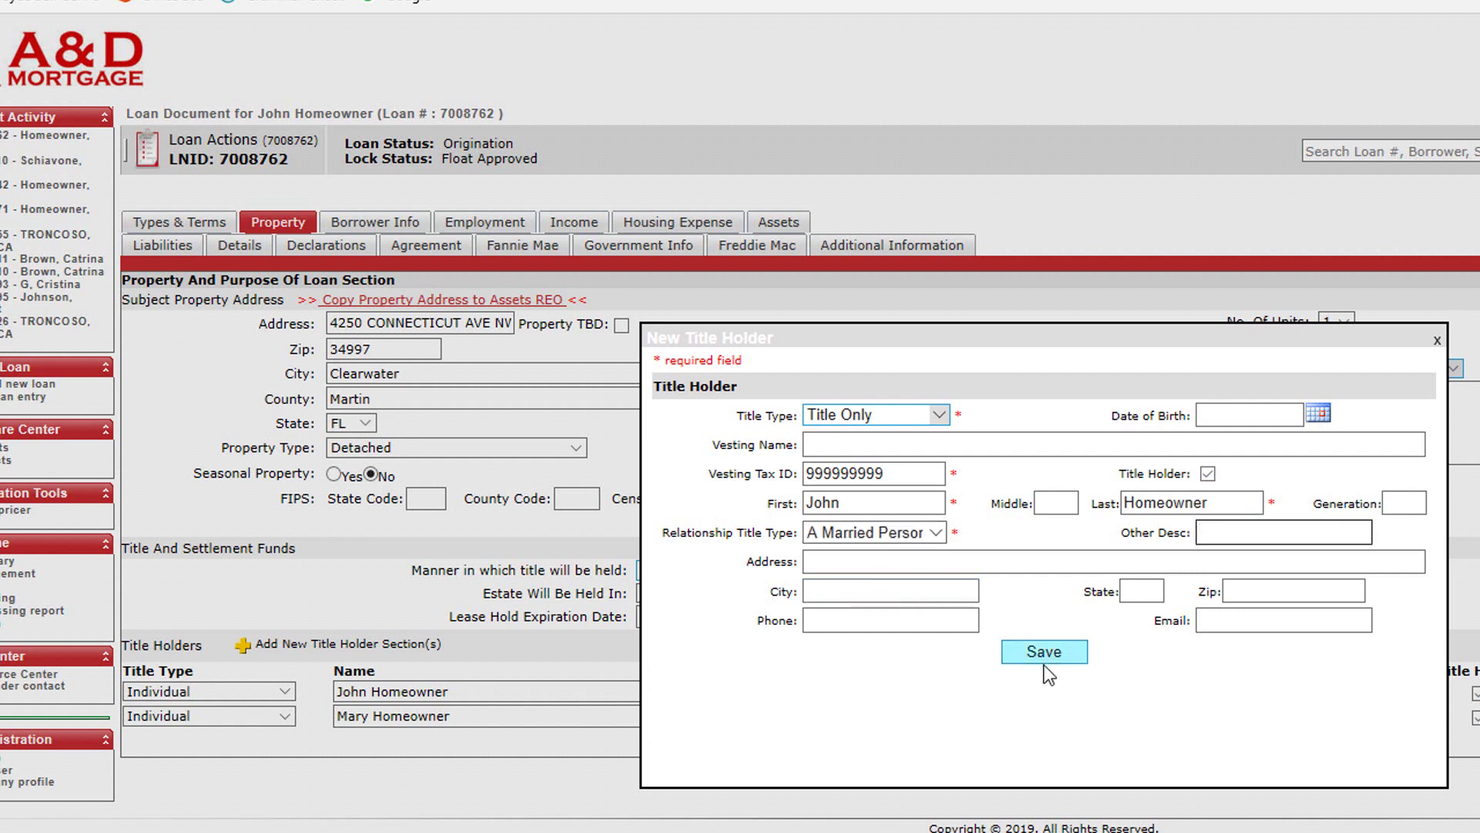
pyautogui.click(1043, 651)
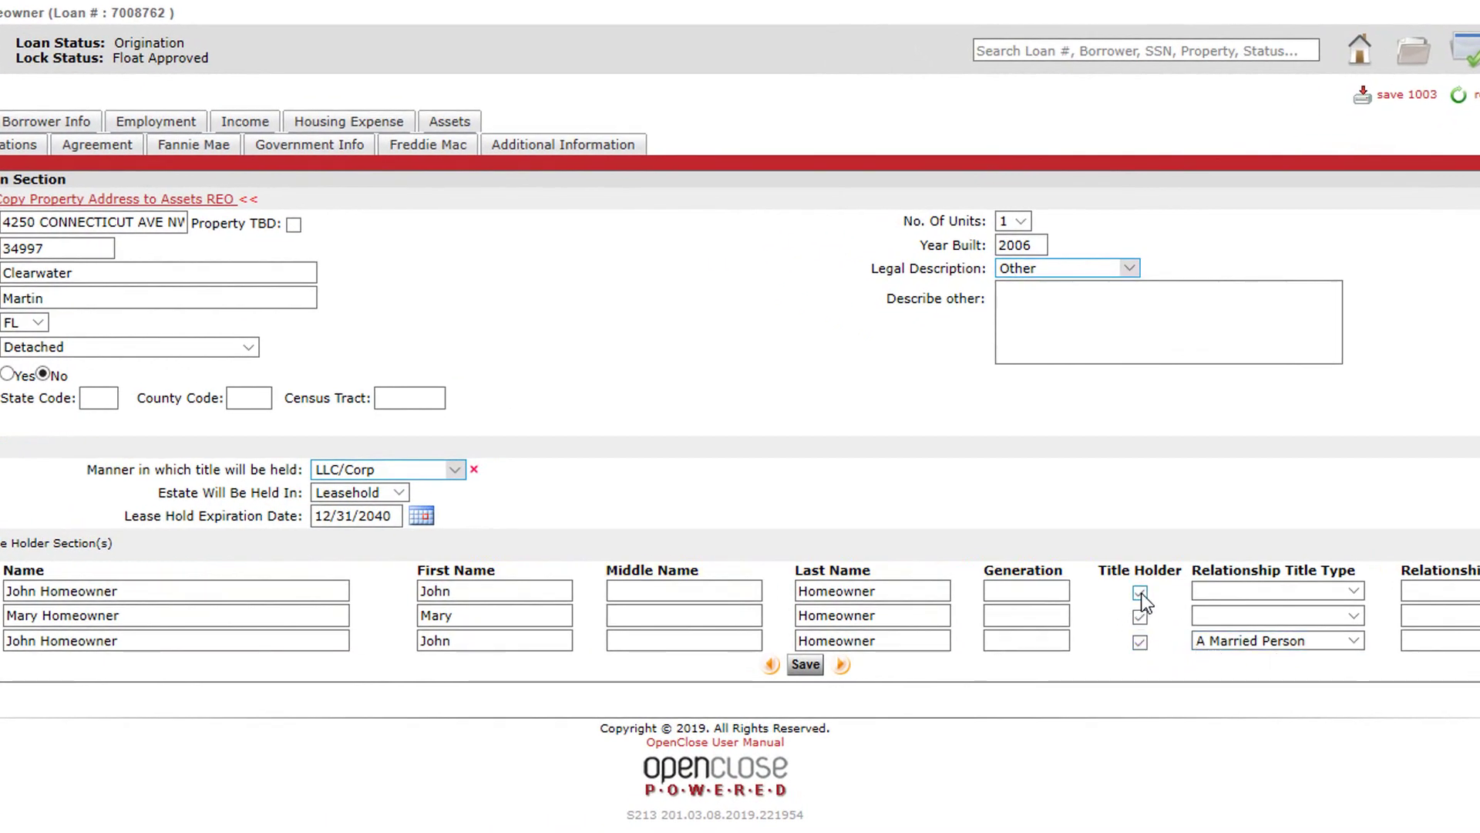
pyautogui.click(1140, 617)
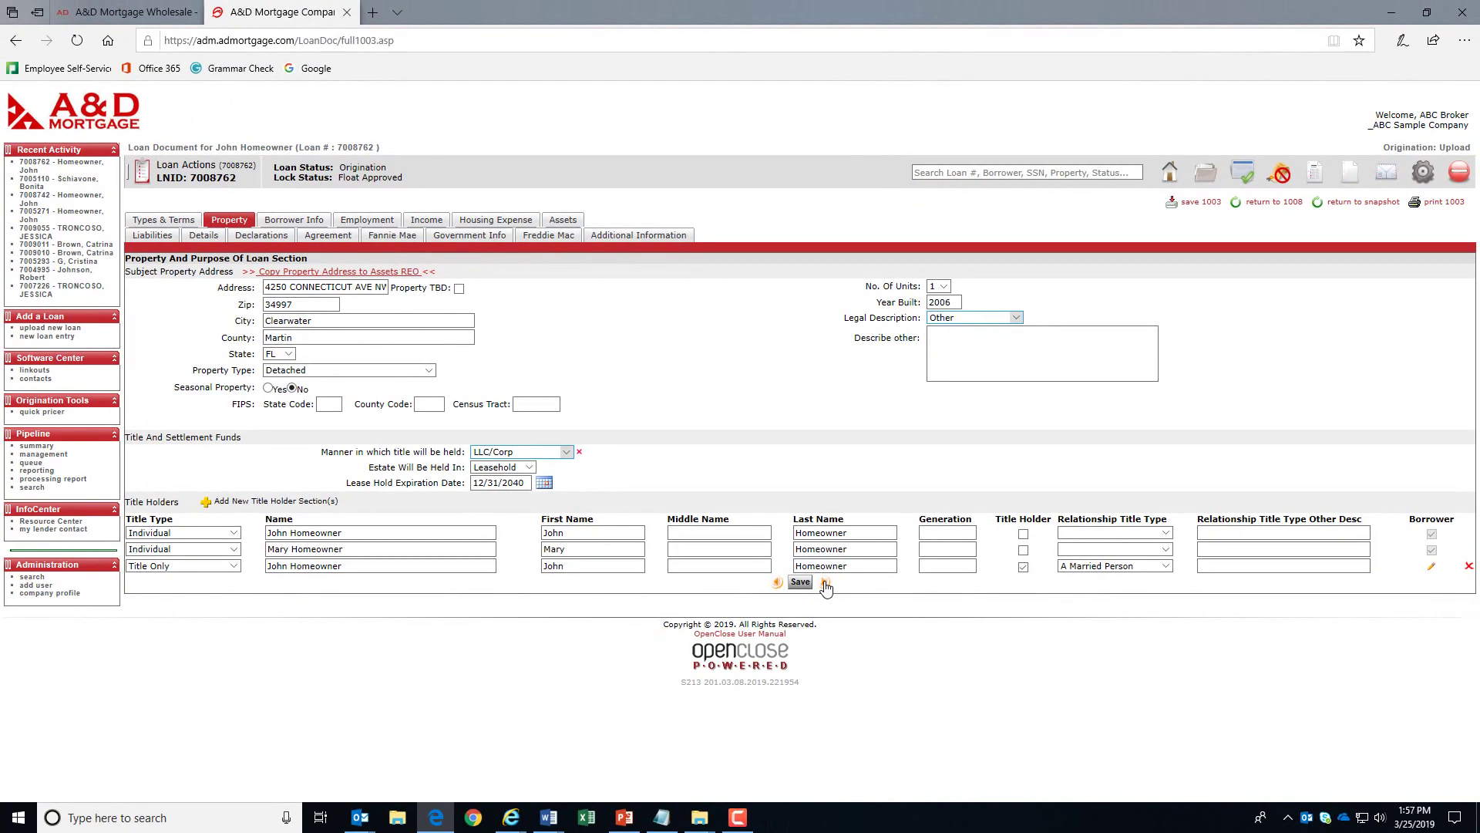
# - On Borrower 1's Details, enter the home phone number and e-mail address
pyautogui.click(824, 582)
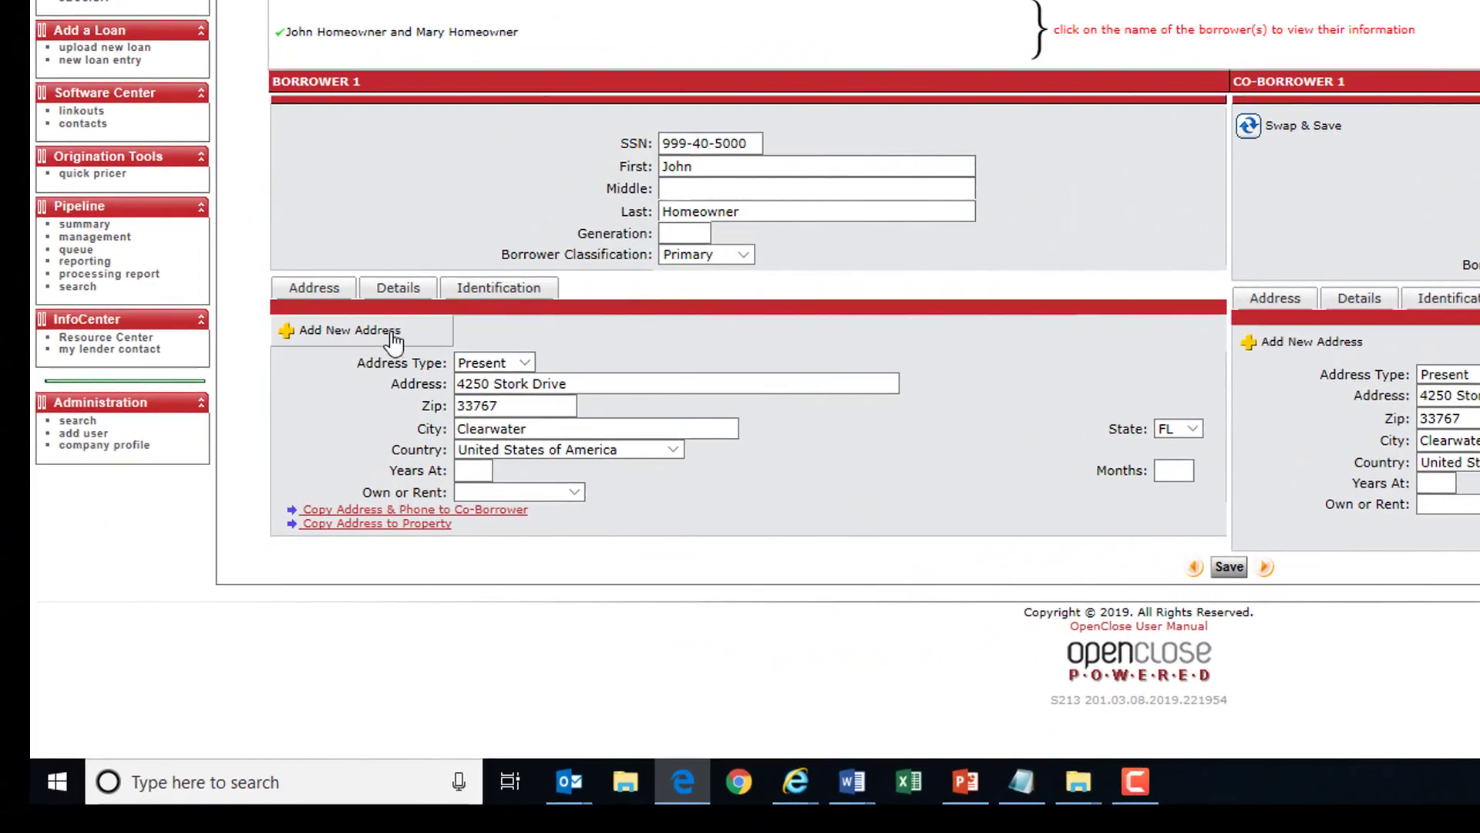
pyautogui.click(399, 287)
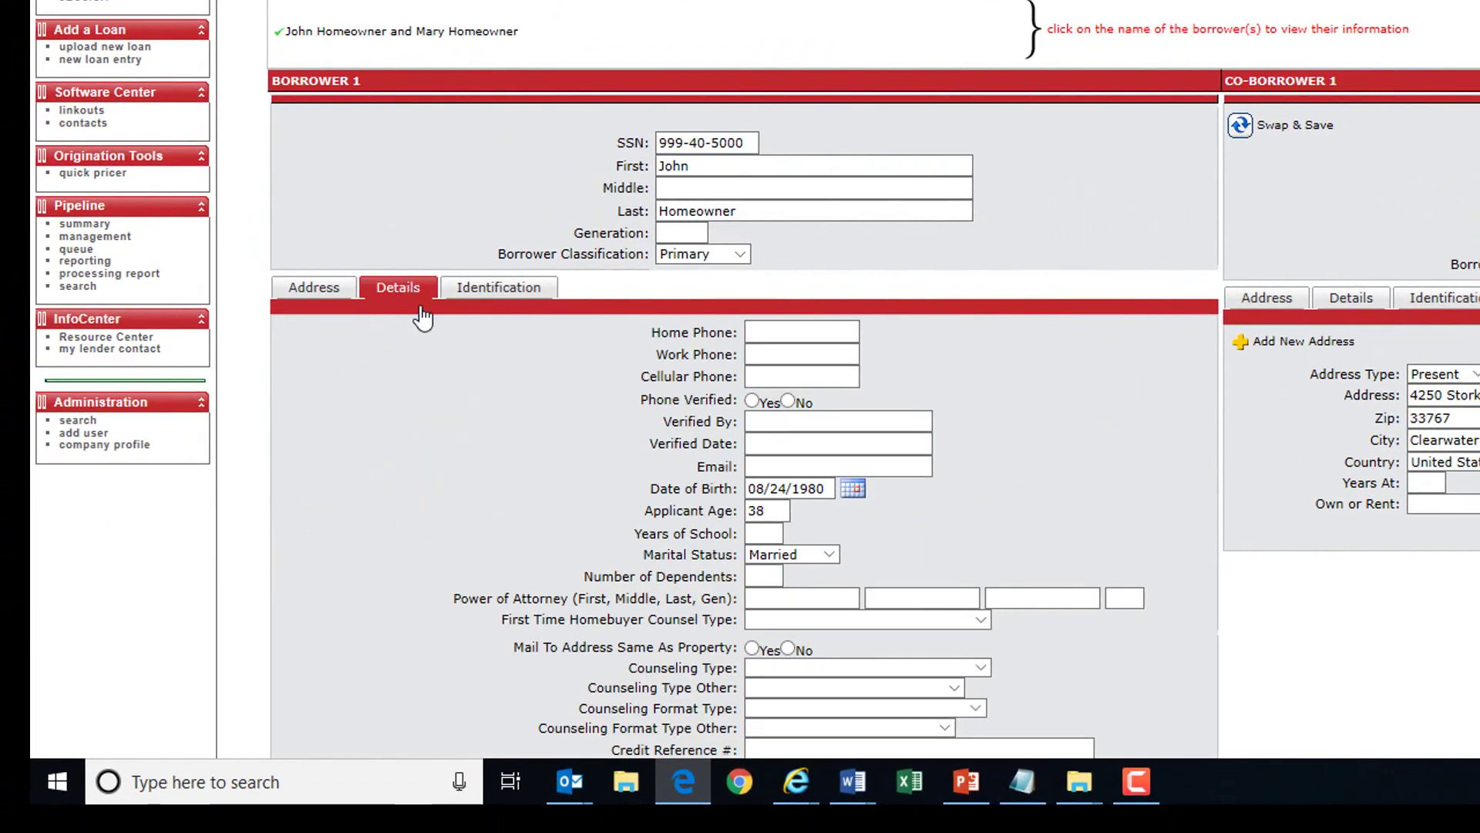
pyautogui.click(779, 332)
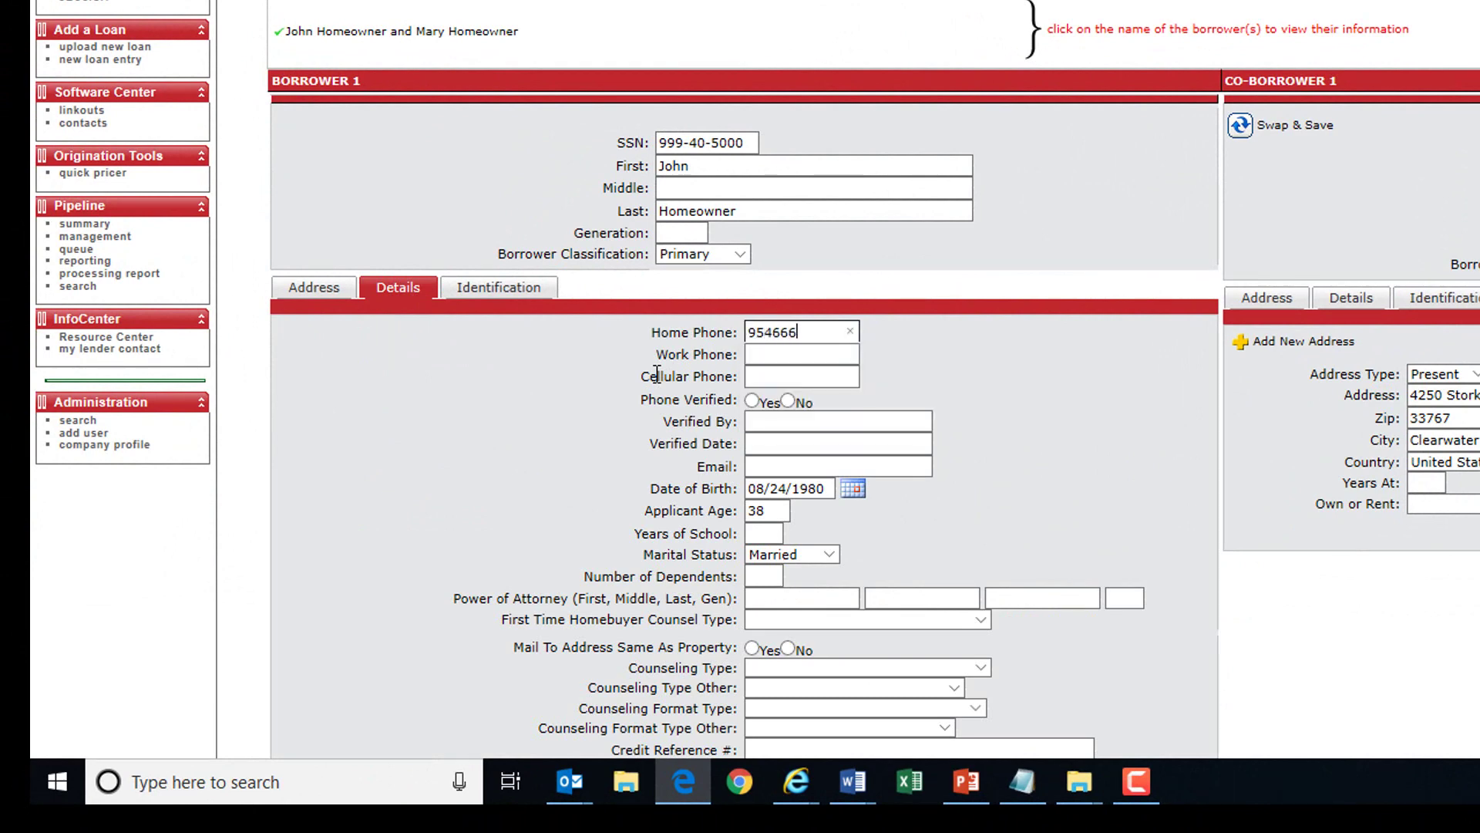
pyautogui.press('Tab')
pyautogui.press('Tab')
pyautogui.press('Tab')
pyautogui.press('Tab')
pyautogui.press('Tab')
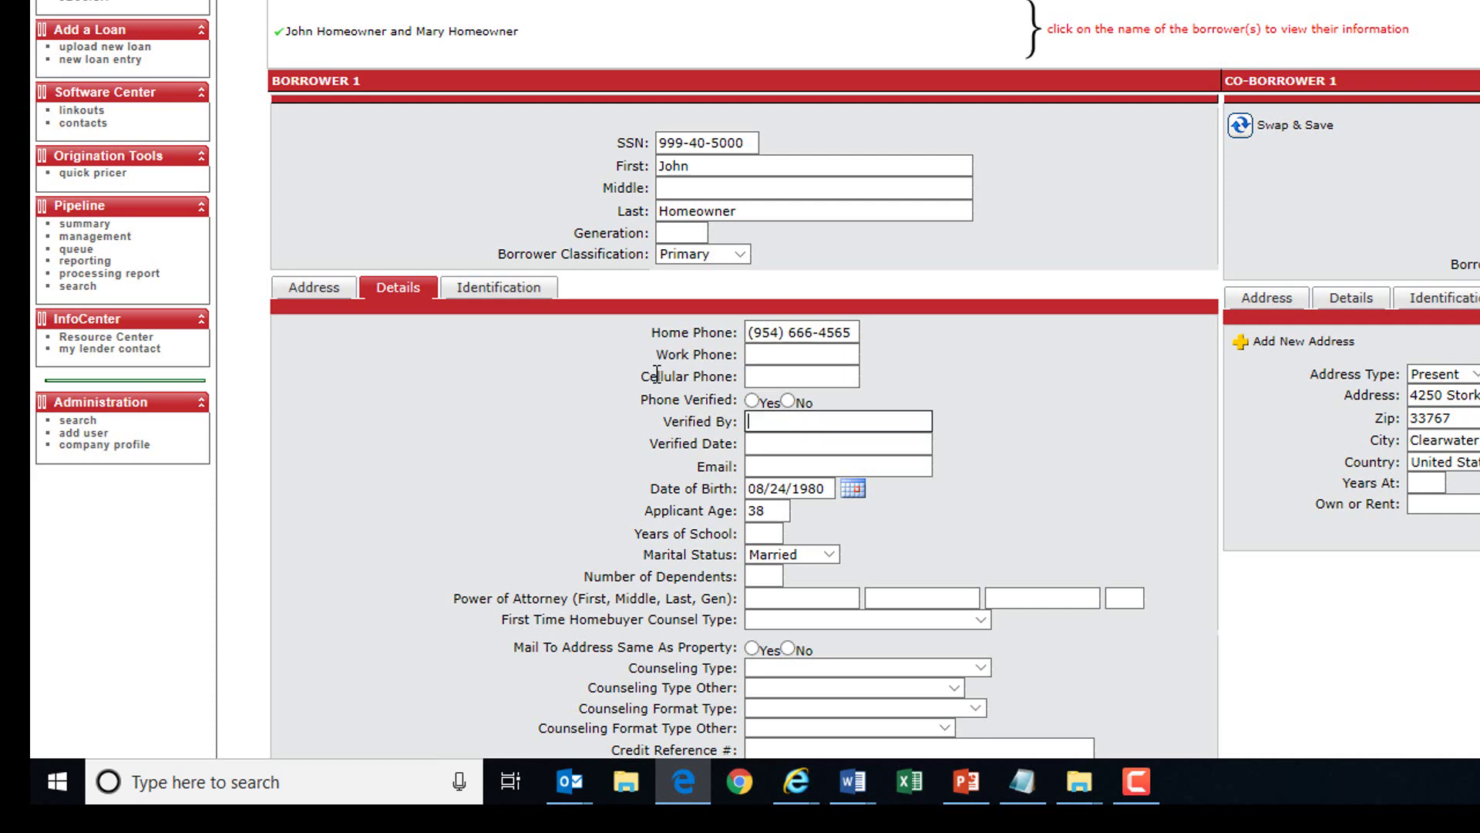
pyautogui.press('Tab')
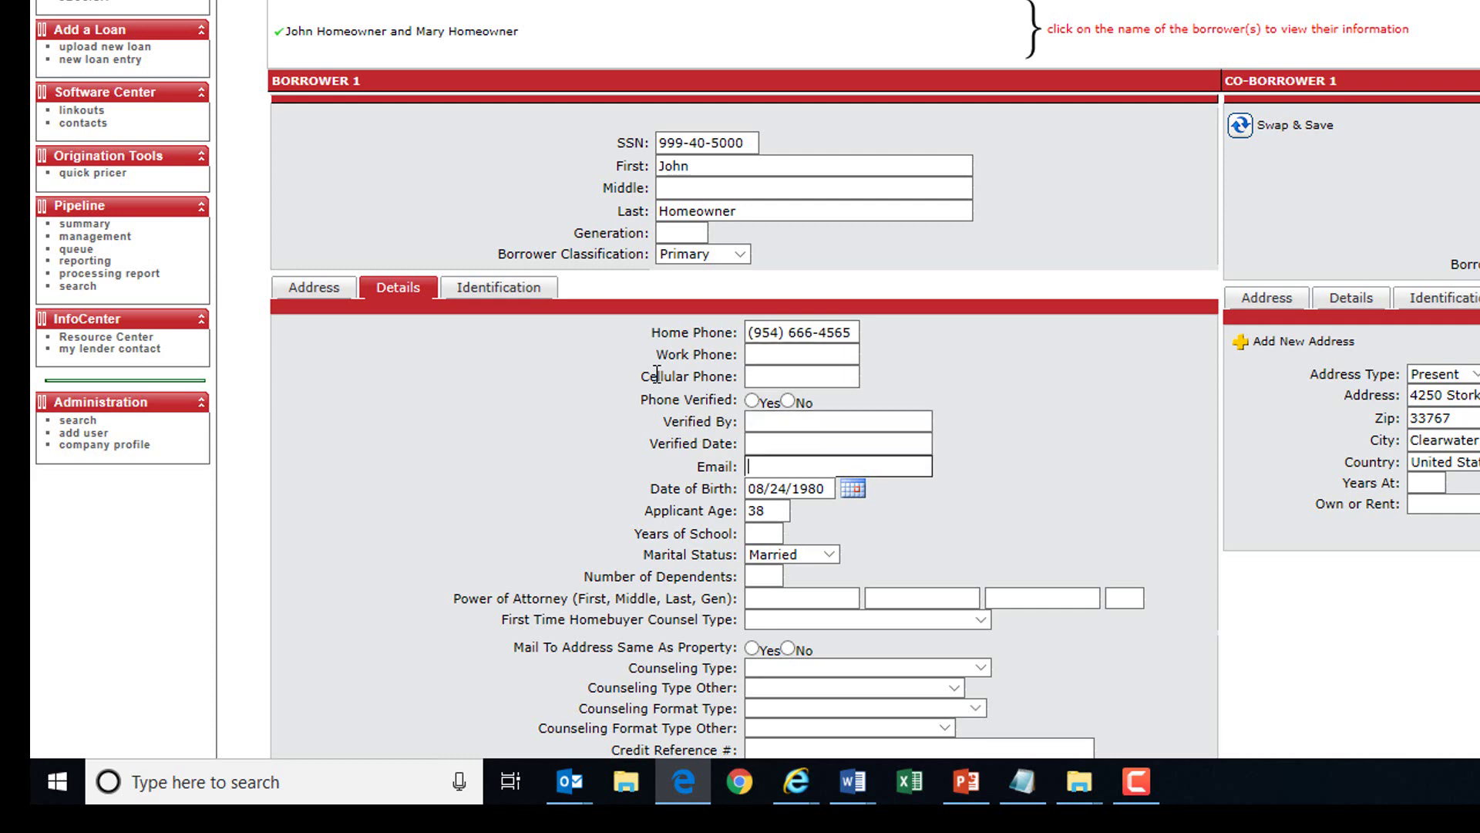
pyautogui.write('John@teswt.')
pyautogui.press('BackSpace')
pyautogui.press('BackSpace')
pyautogui.press('BackSpace')
pyautogui.write('t.com')
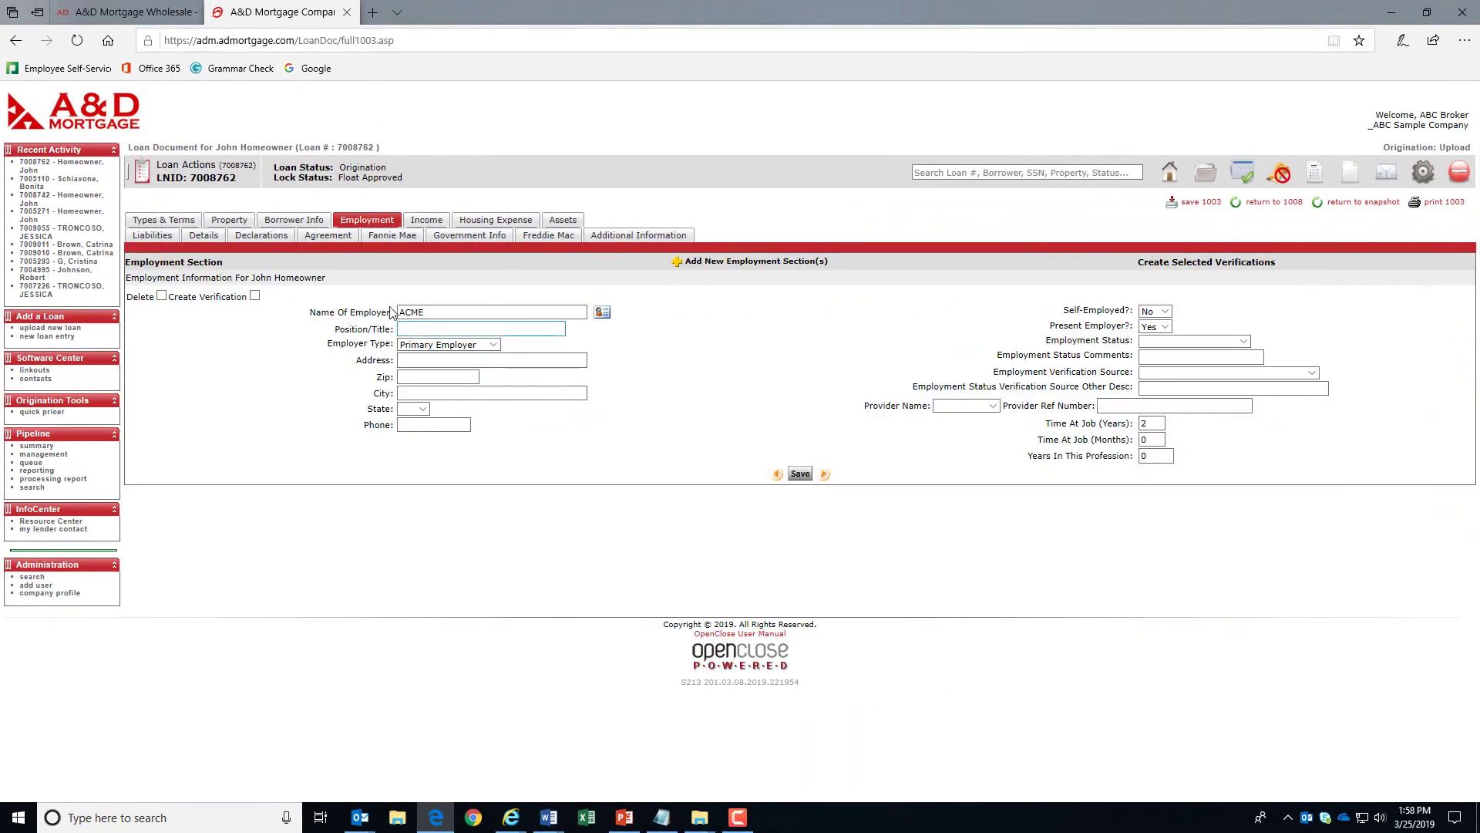
# - Set the ACME job to state FL, Full-Time, with 12 years at the job
pyautogui.moveTo(343, 287); pyautogui.dragTo(228, 271)
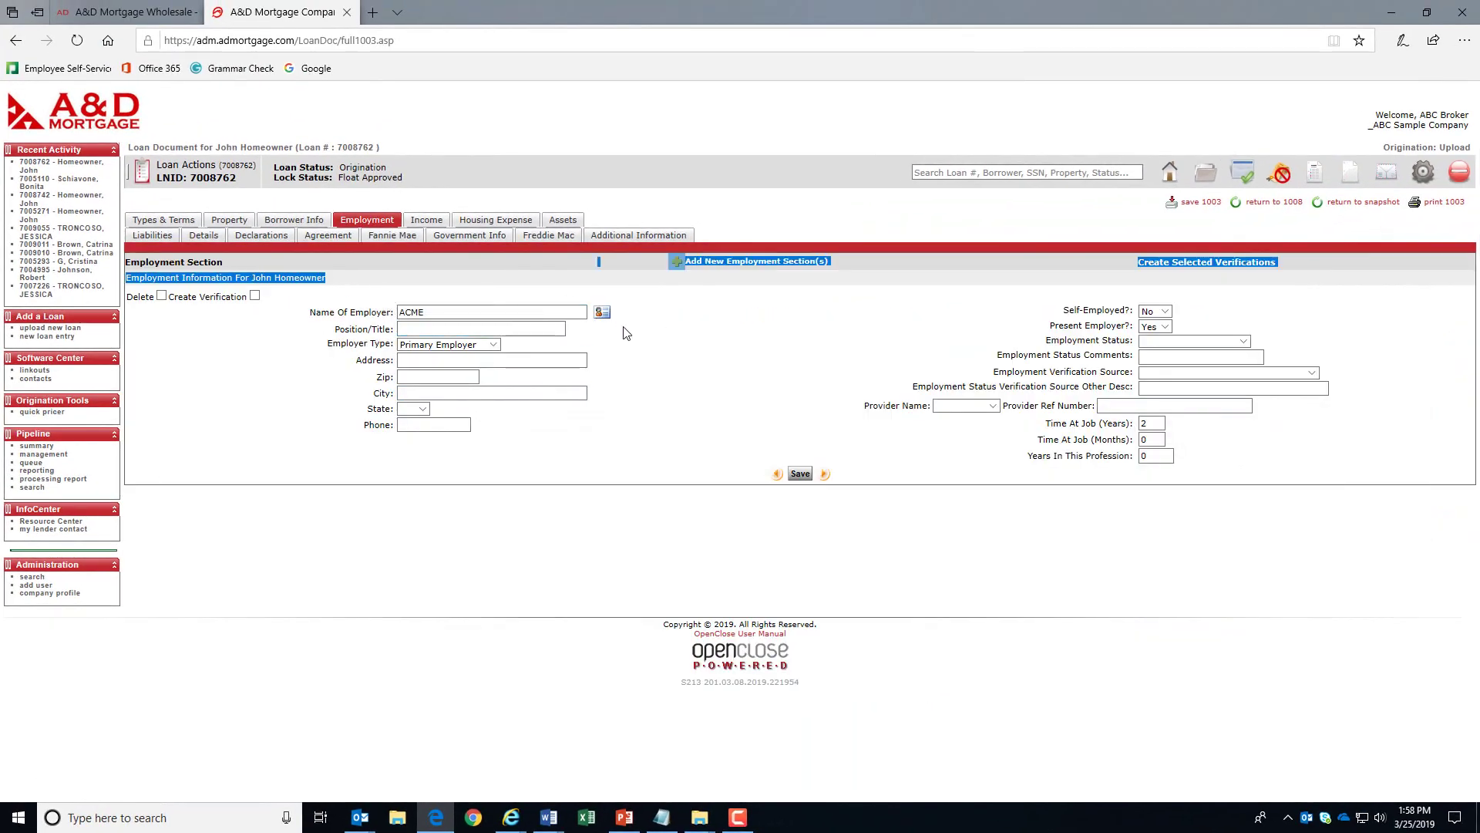
pyautogui.click(656, 370)
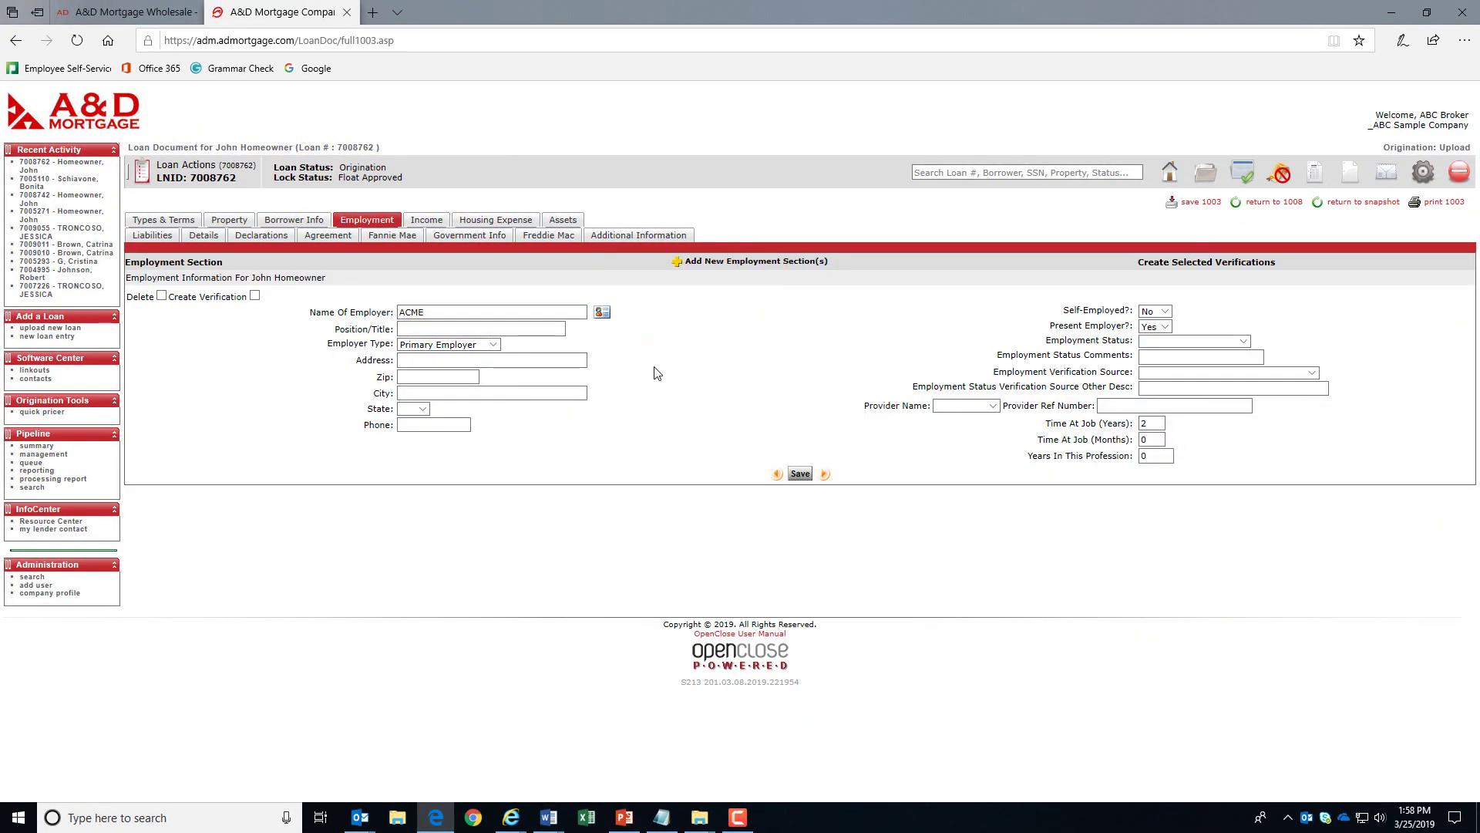
pyautogui.click(423, 410)
pyautogui.press('f')
pyautogui.click(593, 430)
pyautogui.click(1161, 342)
pyautogui.click(1159, 359)
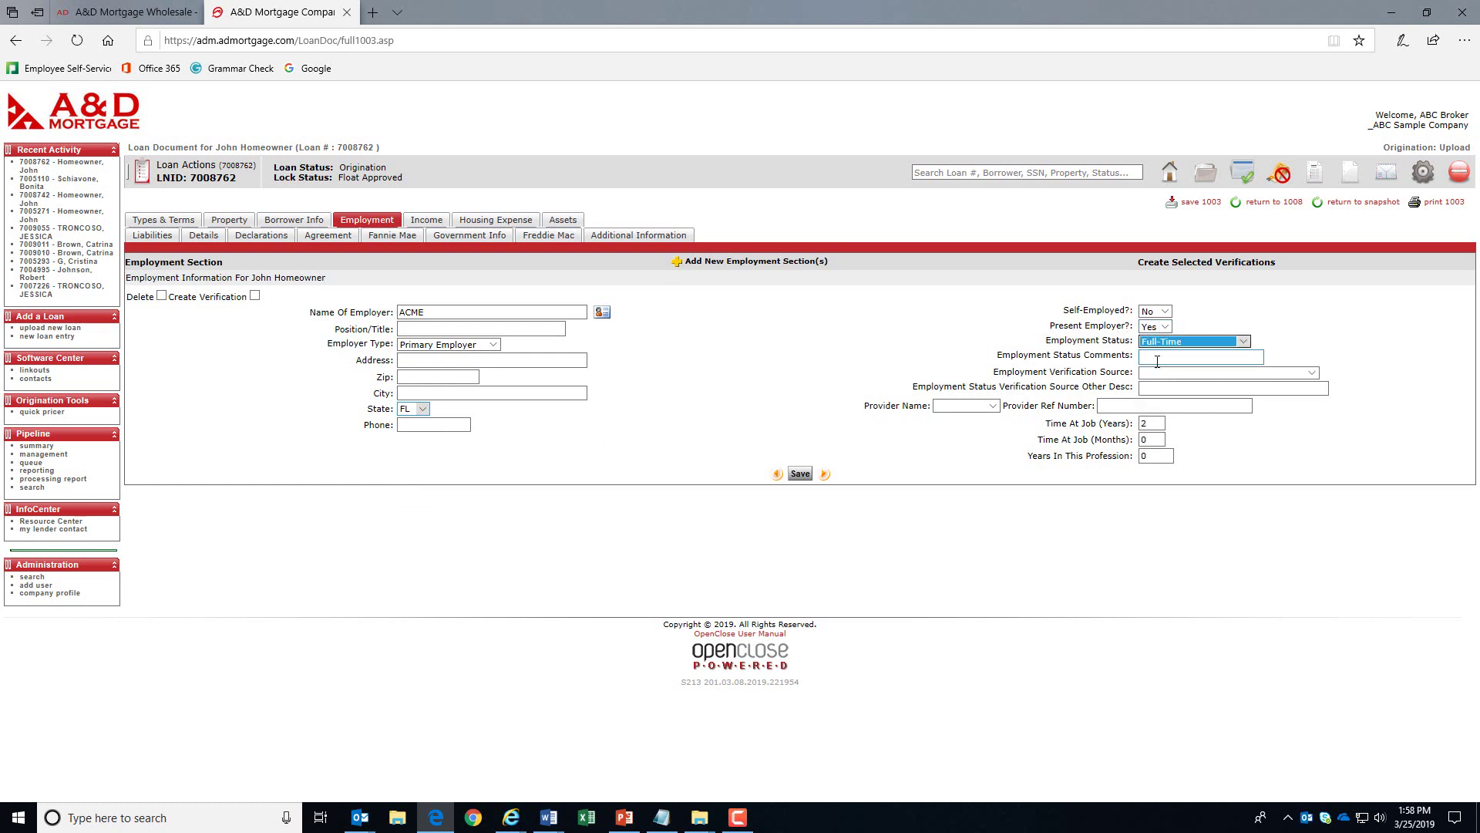
pyautogui.doubleClick(1150, 423)
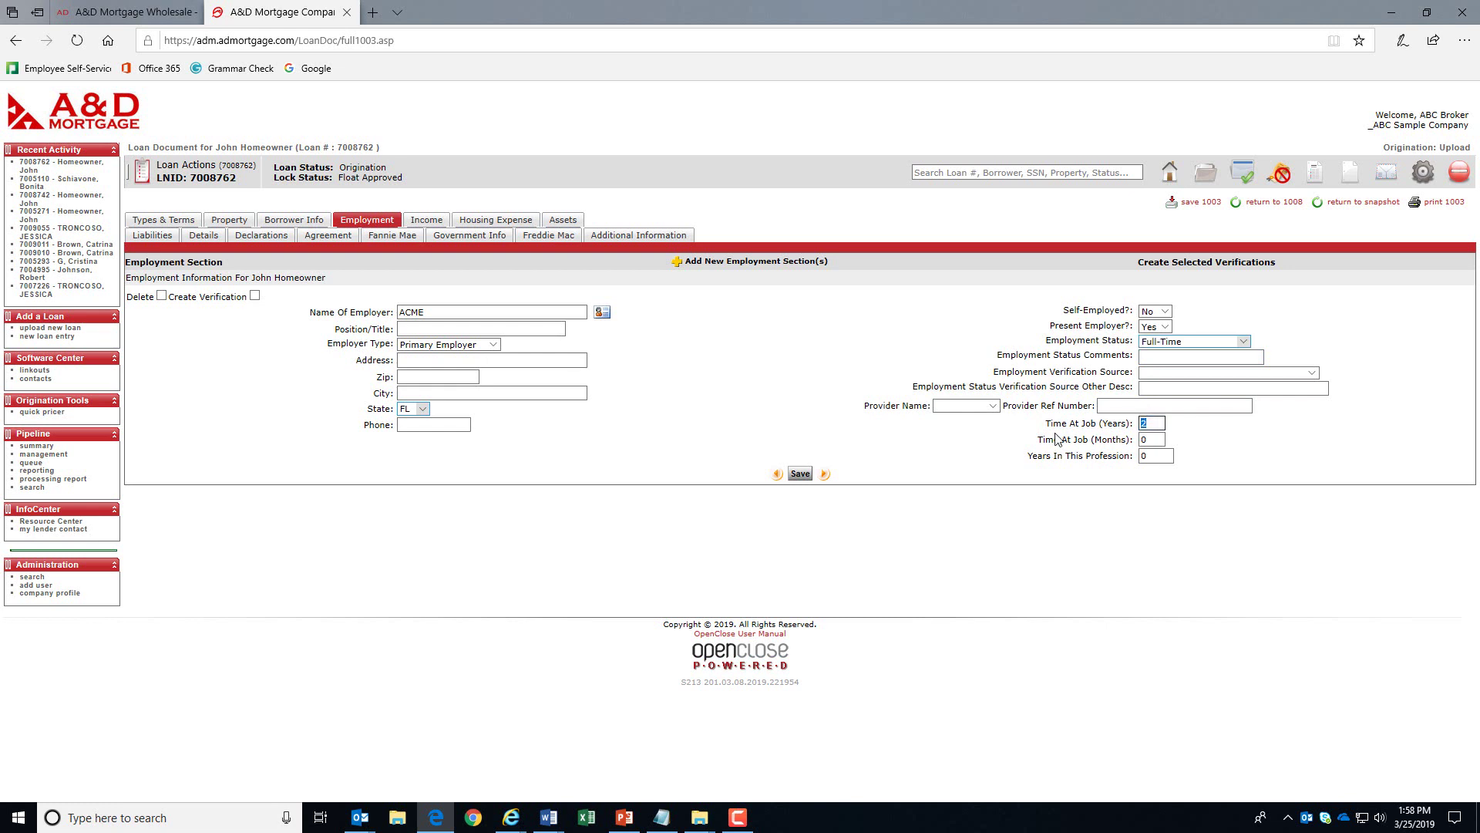
pyautogui.write('12')
# - Start a new employment section for the co-borrower
pyautogui.click(745, 262)
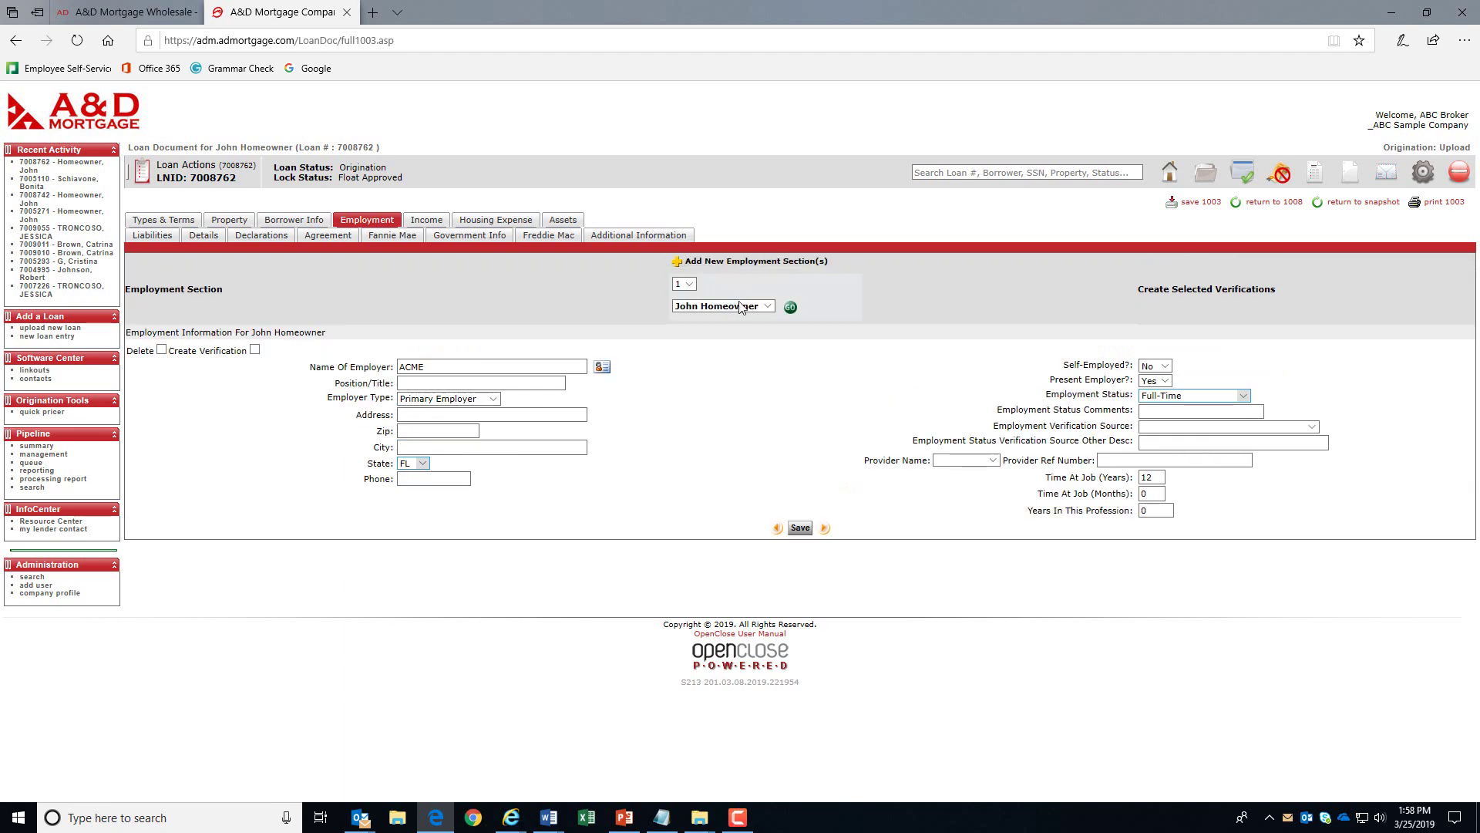
pyautogui.click(768, 307)
pyautogui.click(744, 319)
# - Create the employment section for Spices & More located in FL
pyautogui.click(791, 309)
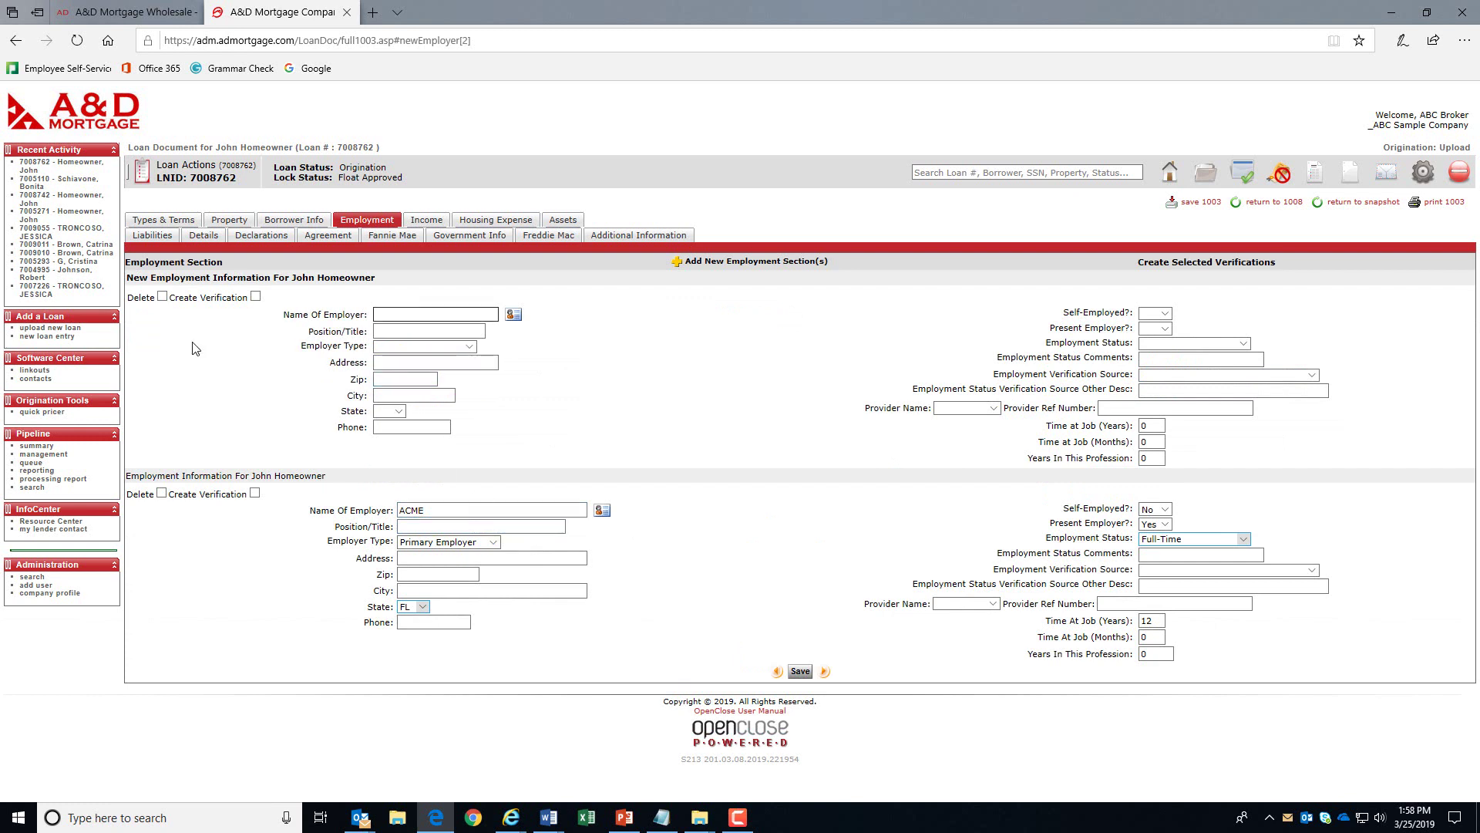
pyautogui.write('Spices & More')
pyautogui.click(397, 411)
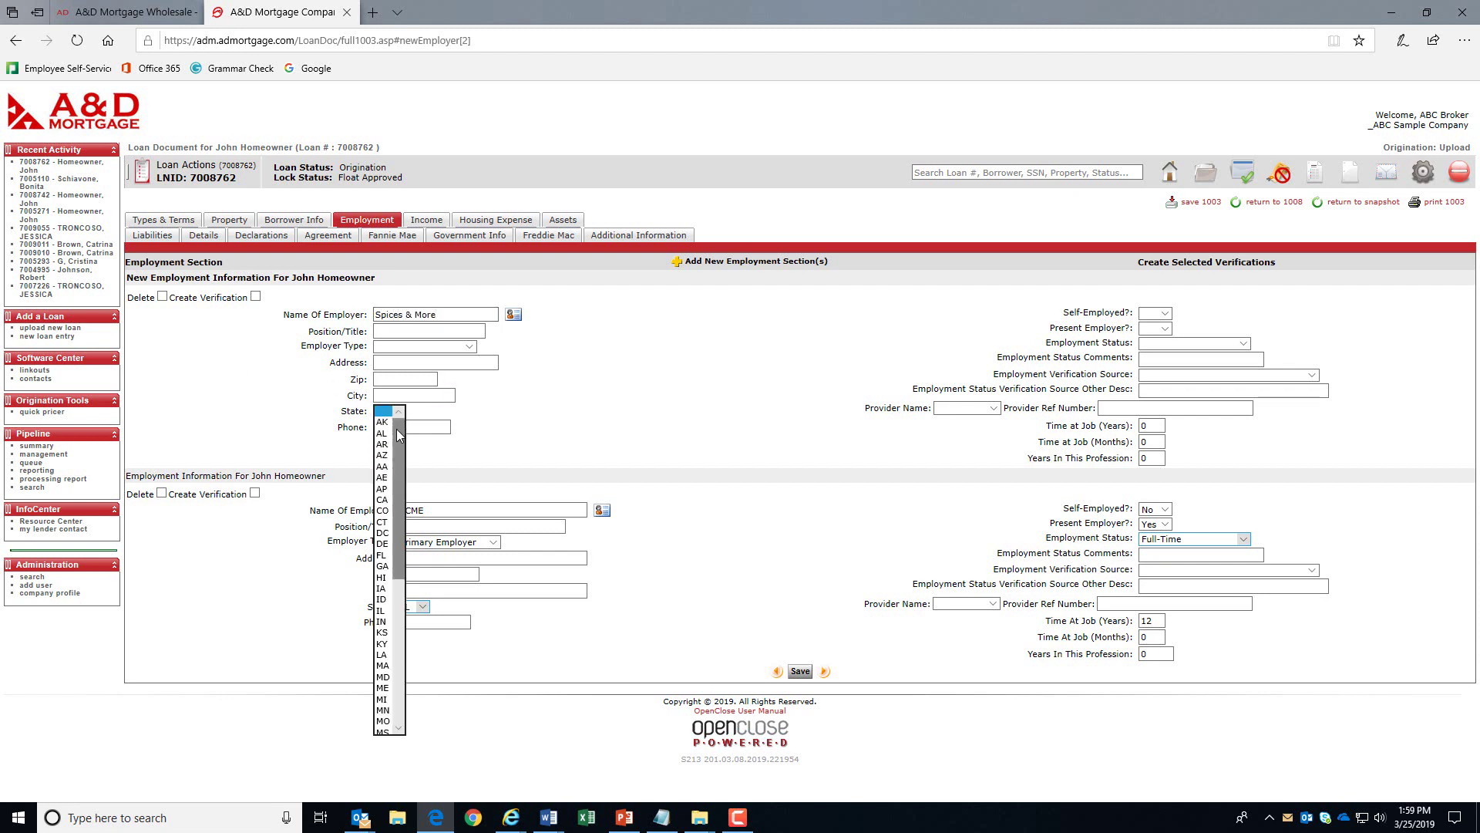
pyautogui.click(381, 556)
# - Mark Spices & More as current, full-time, not self-employed: 6 years 2 months, 13 in profession
pyautogui.click(1163, 313)
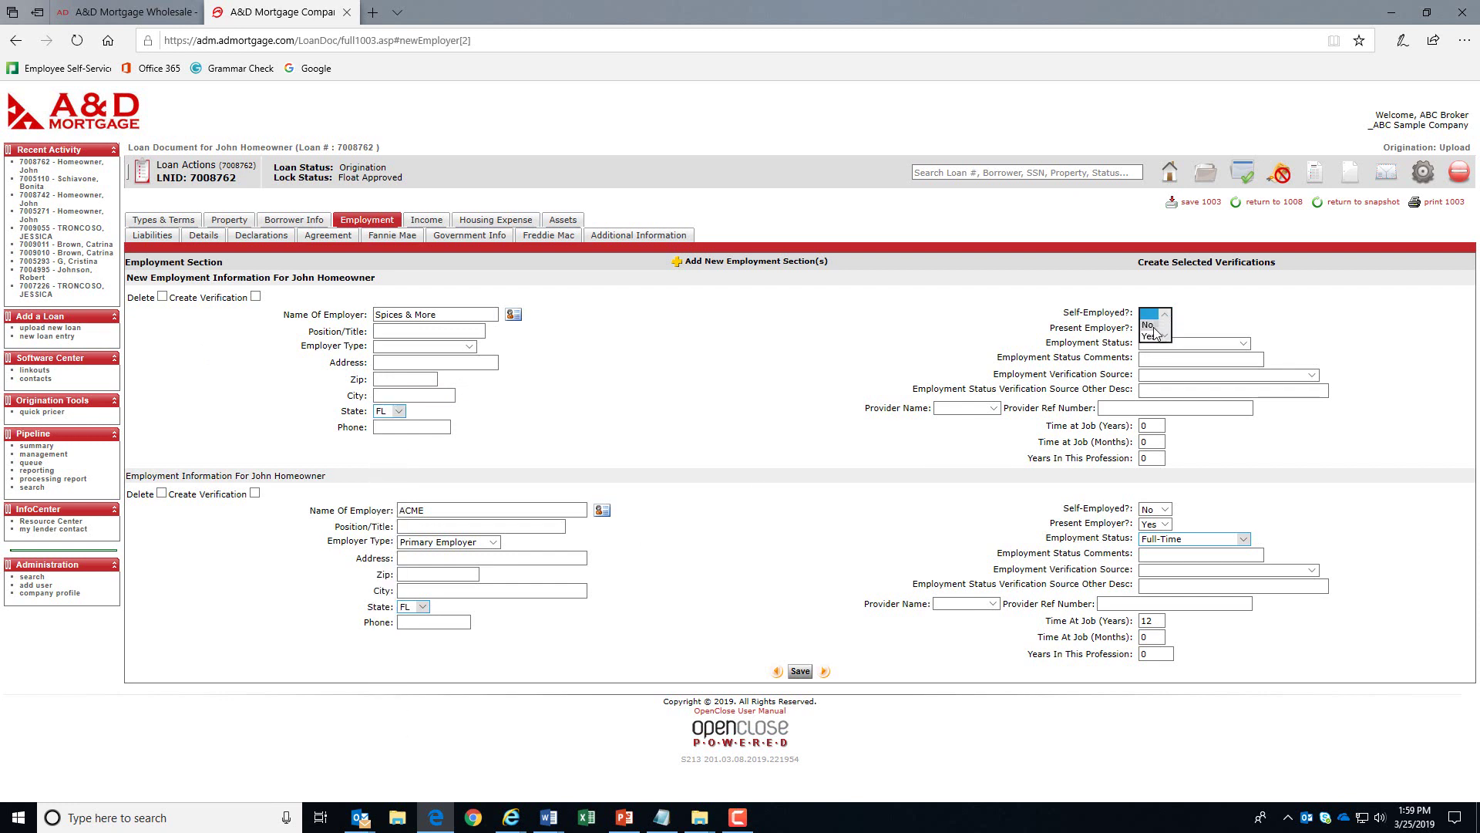
pyautogui.click(1164, 332)
pyautogui.click(1164, 332)
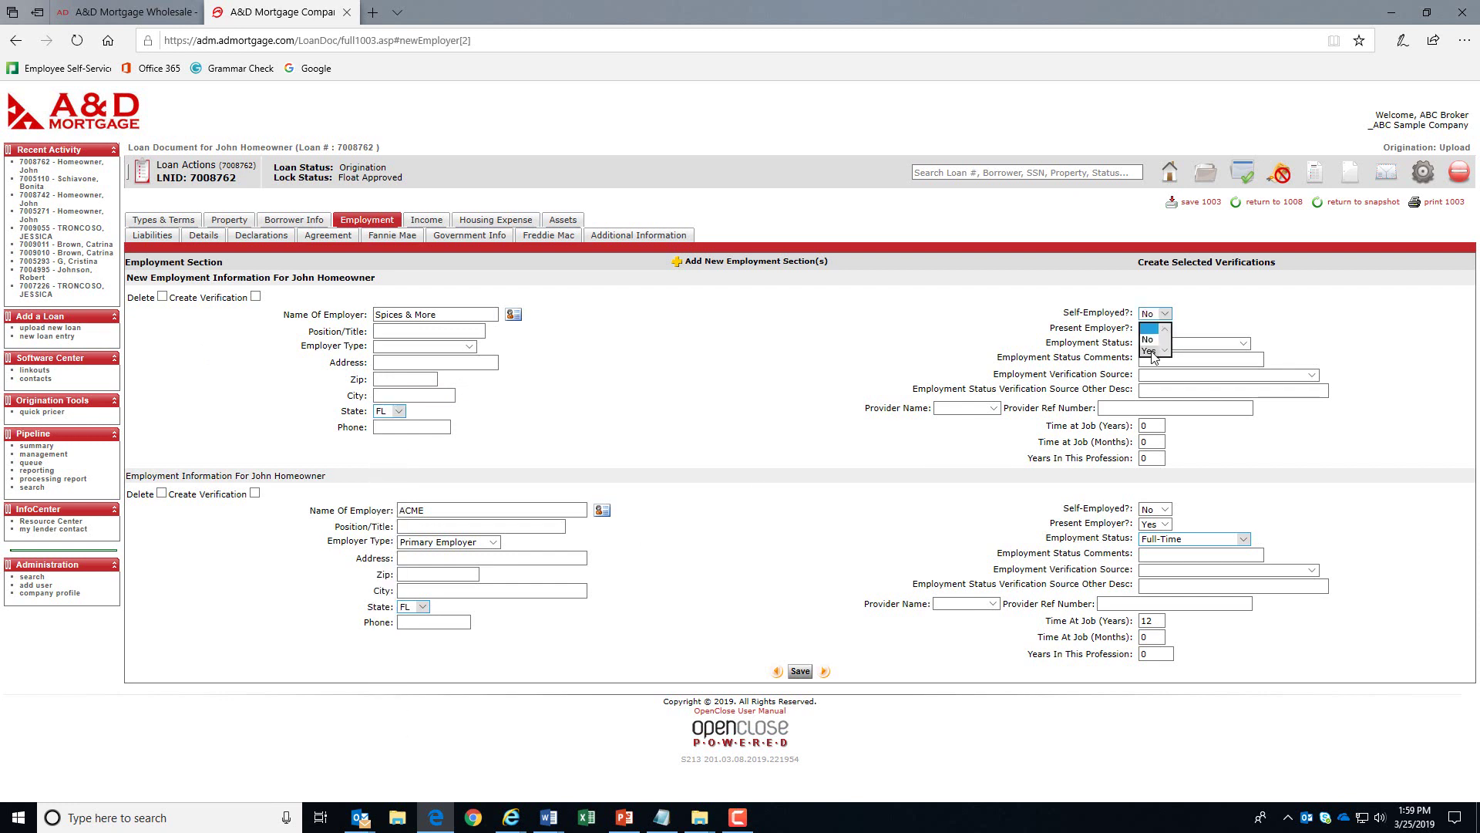
pyautogui.click(1164, 351)
pyautogui.click(1165, 344)
pyautogui.click(1165, 359)
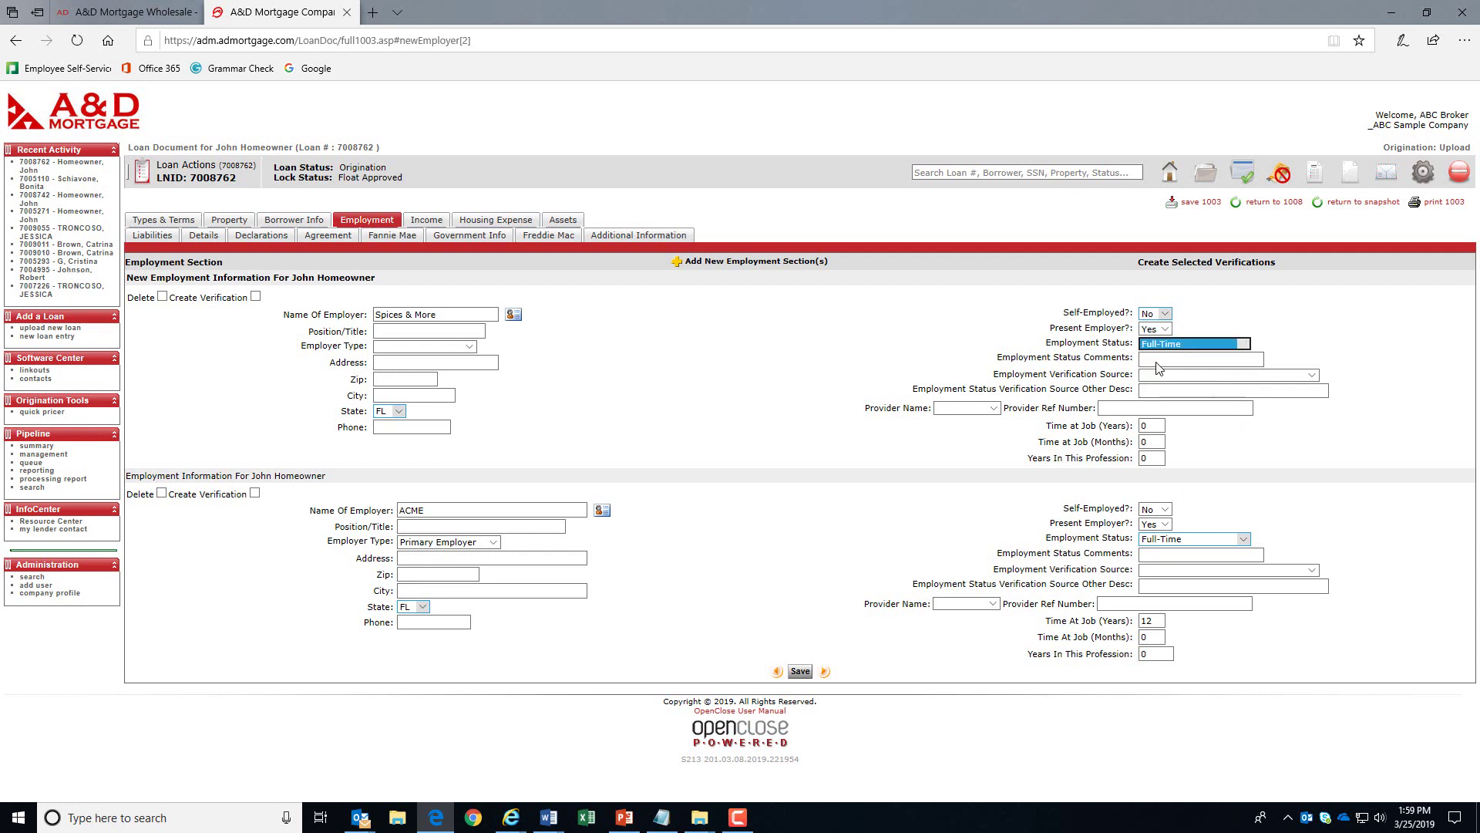
pyautogui.click(1147, 425)
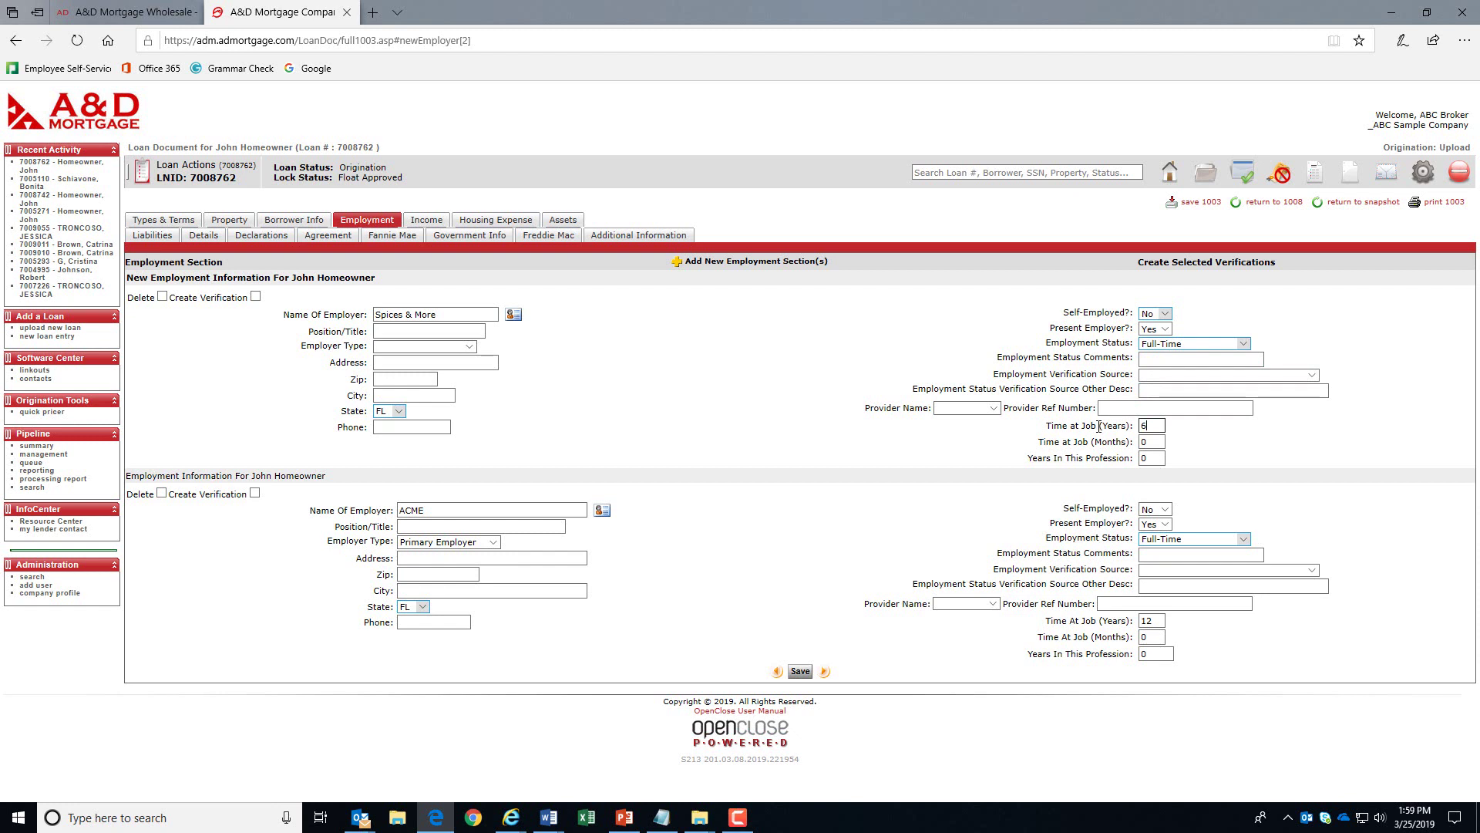
pyautogui.press('Tab')
pyautogui.write('2')
pyautogui.press('Tab')
pyautogui.write('13')
# - Add a 4,750.00 monthly Base Employment Income line for the co-borrower, totaling 12,405.00
pyautogui.click(432, 223)
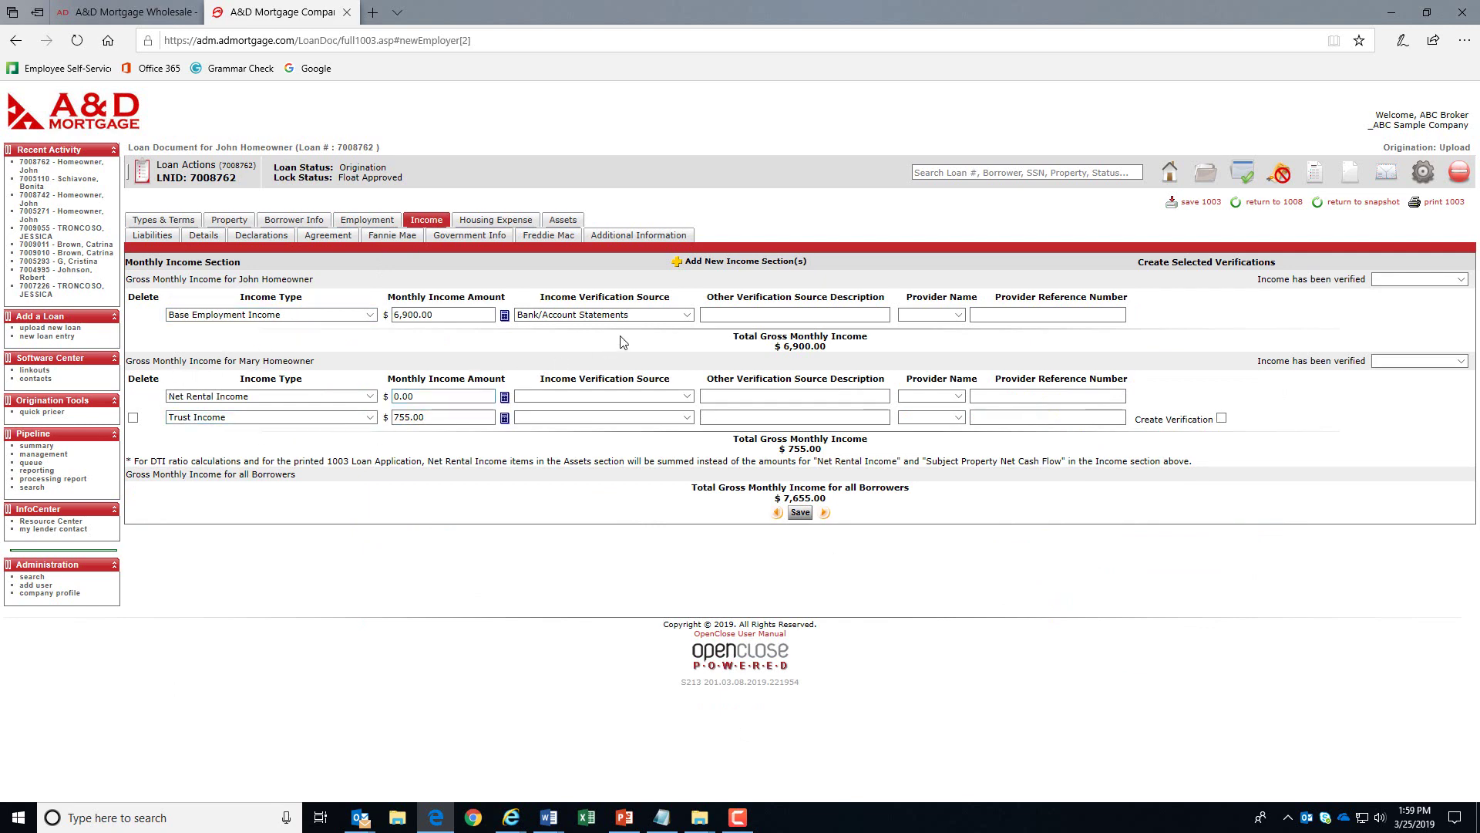
pyautogui.click(767, 262)
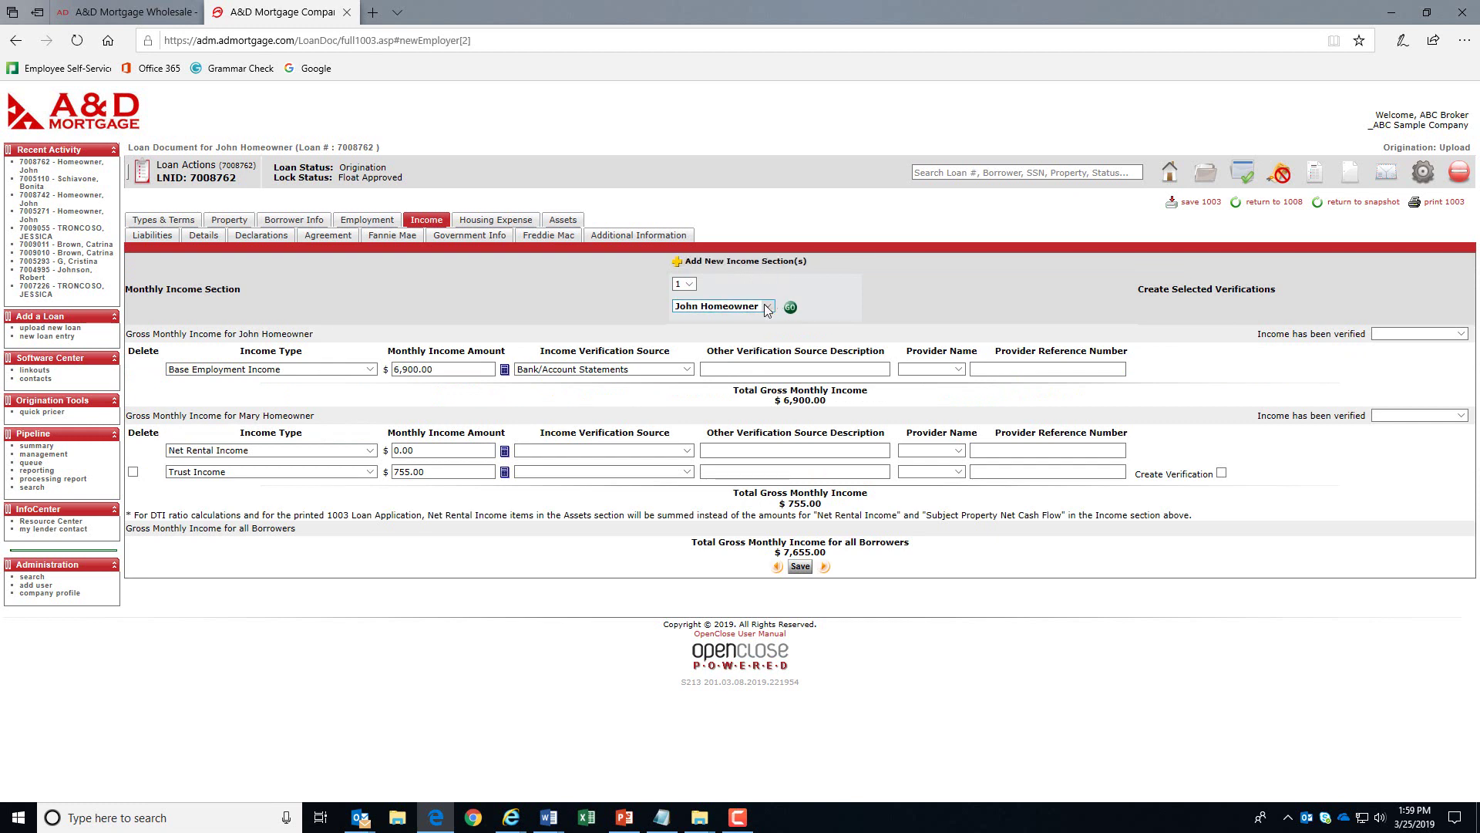
pyautogui.click(767, 306)
pyautogui.click(732, 316)
pyautogui.click(790, 309)
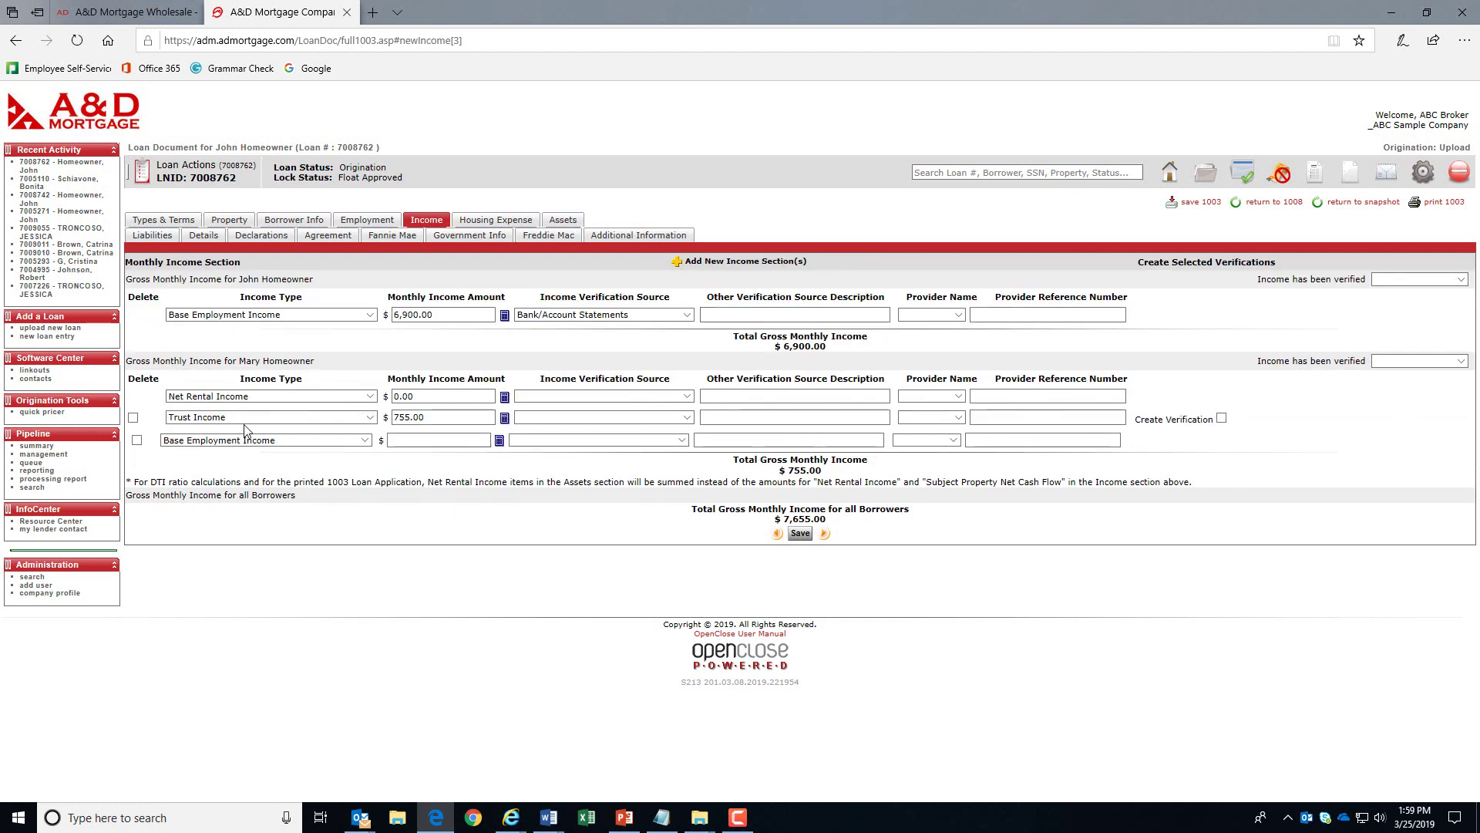
pyautogui.click(455, 440)
pyautogui.write('4,750')
pyautogui.press('Tab')
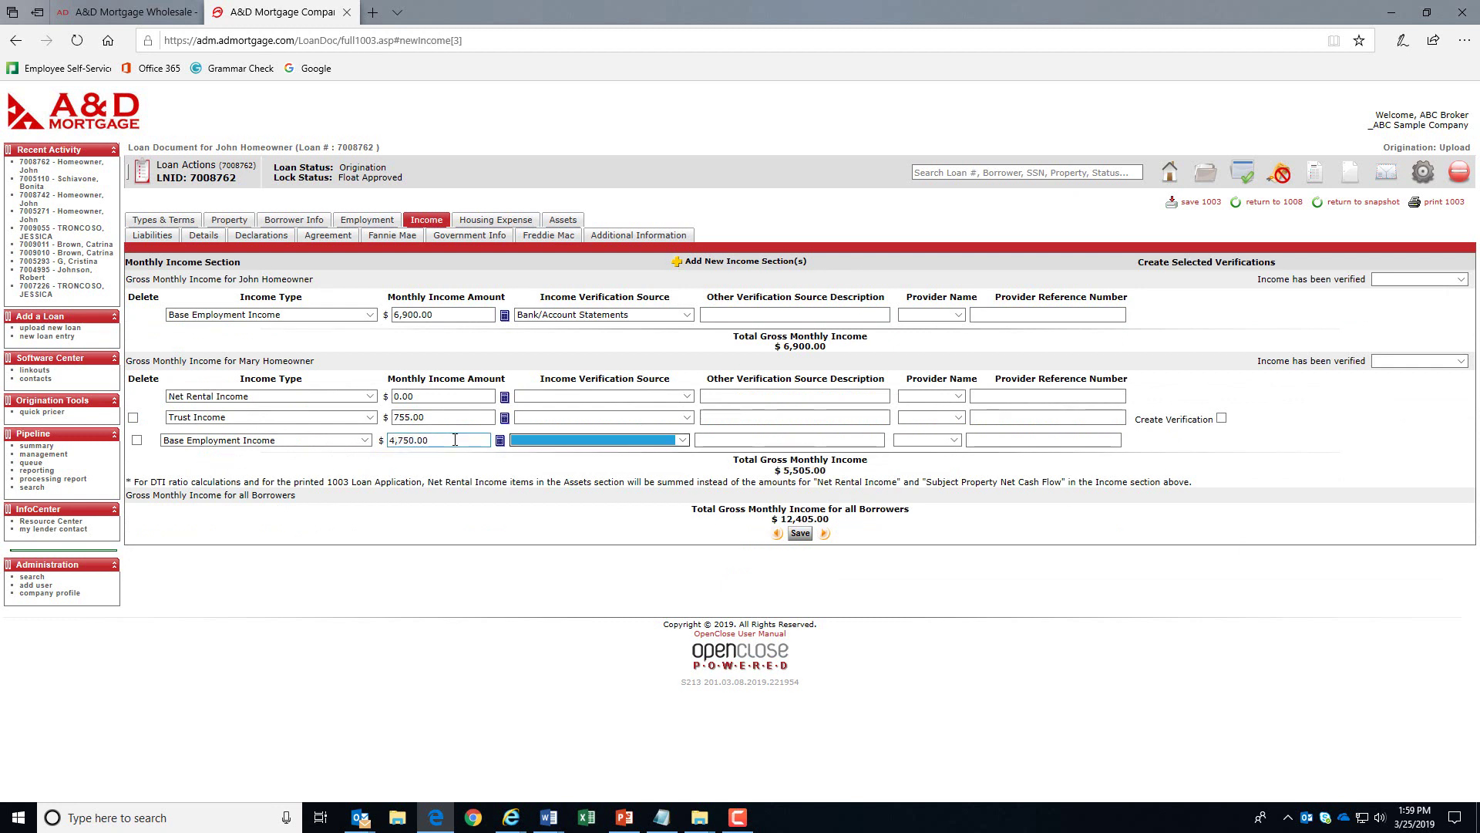
pyautogui.click(521, 221)
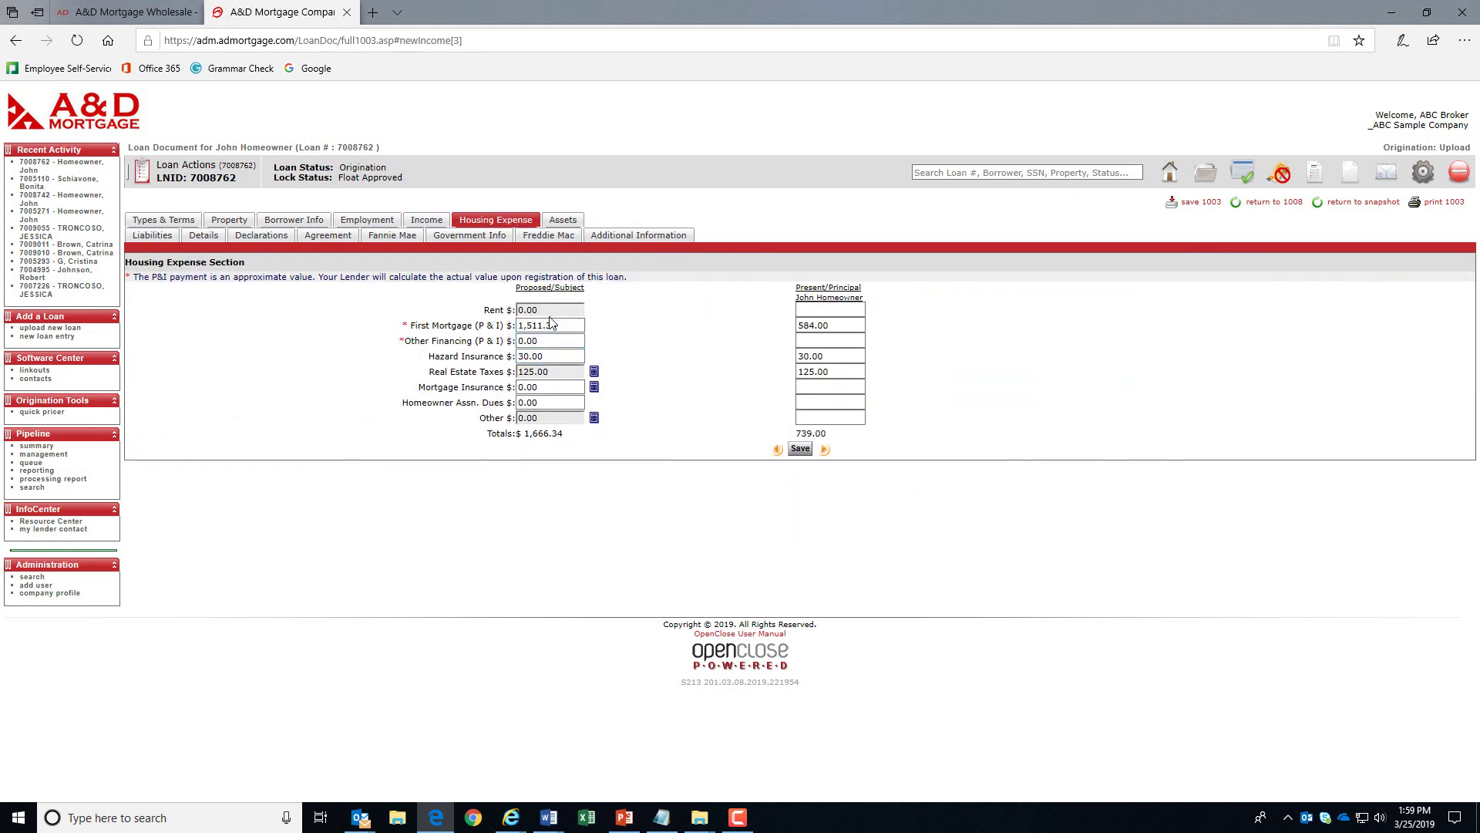
# - Enter 215 City Taxes in the Real Estate Taxes breakdown, making proposed taxes 340.00
pyautogui.click(552, 389)
pyautogui.click(595, 373)
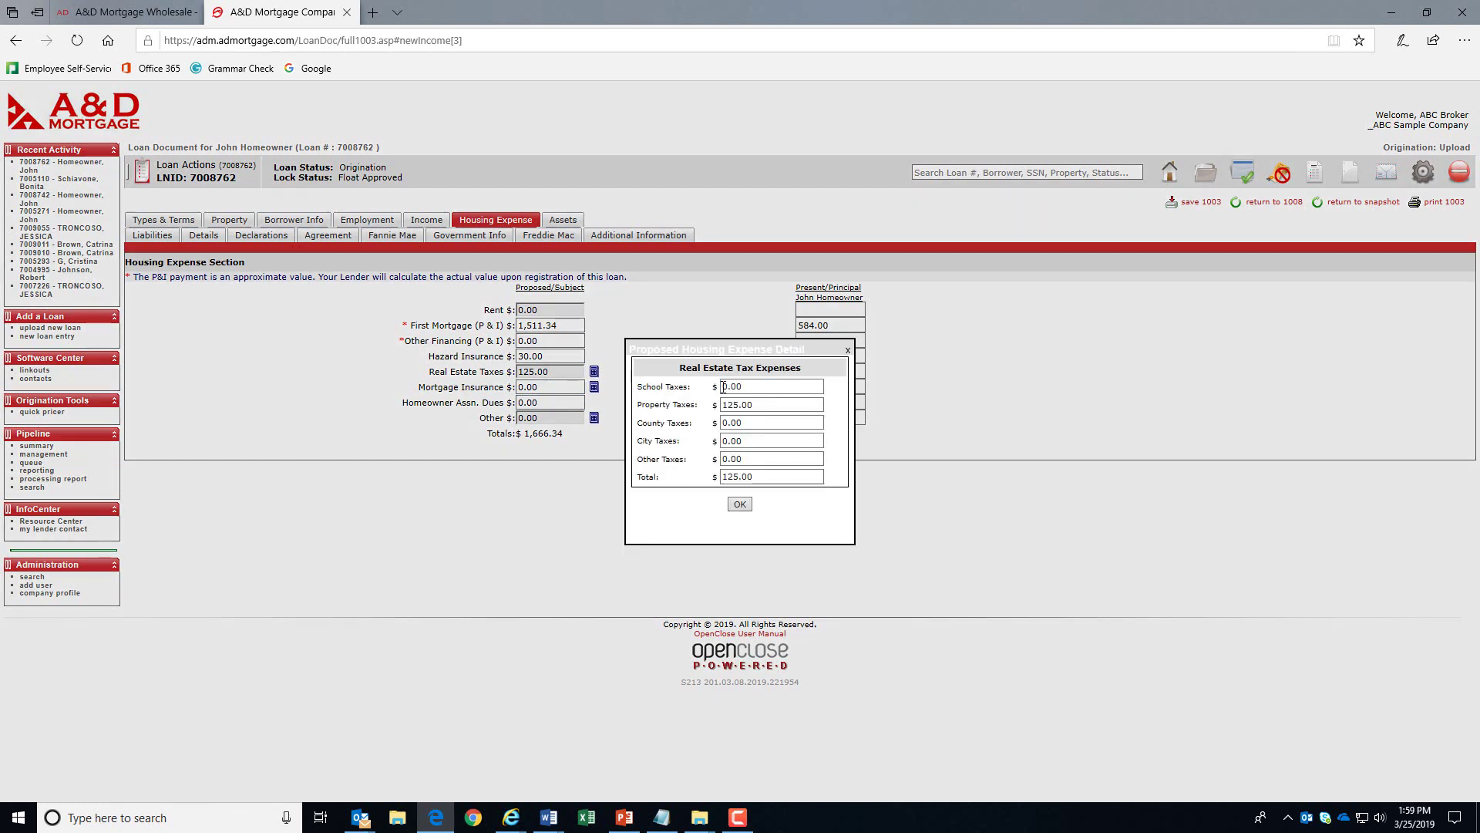
pyautogui.click(760, 438)
pyautogui.write('215')
pyautogui.click(683, 472)
pyautogui.click(740, 505)
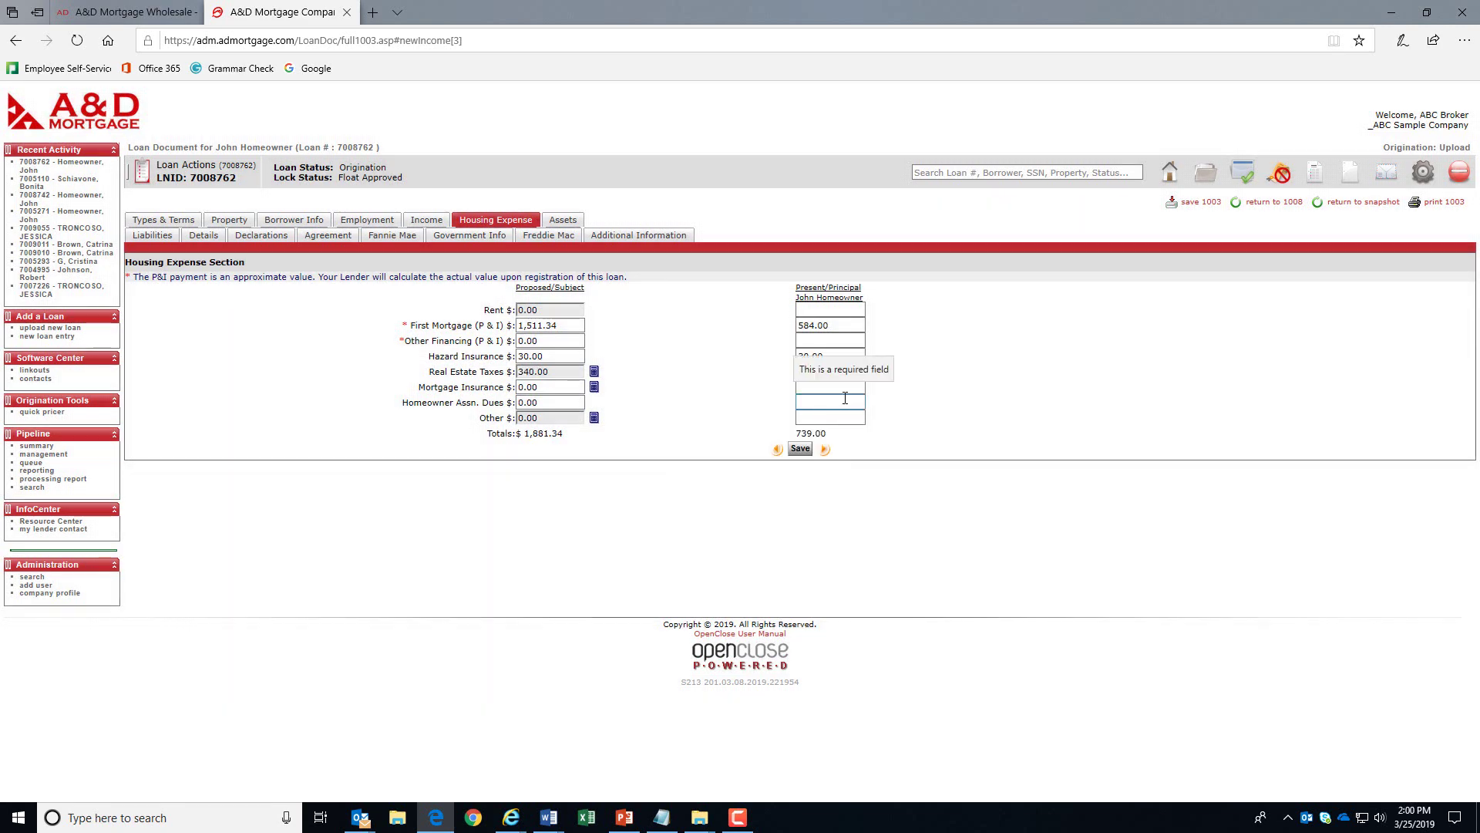
# - Review the real estate owned schedule and REO Asset ID on the Assets tab
pyautogui.click(571, 222)
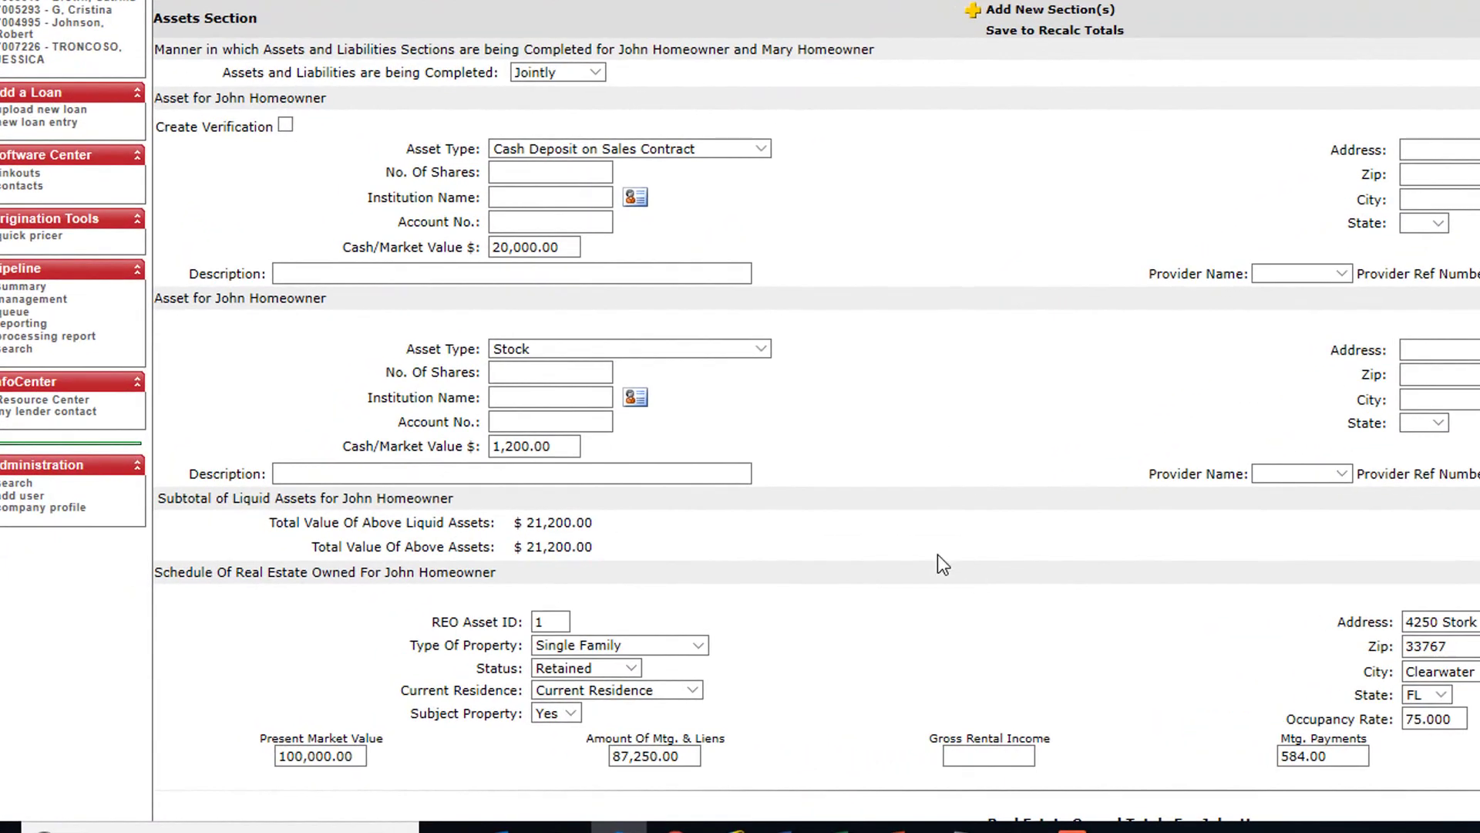
pyautogui.moveTo(159, 566); pyautogui.dragTo(506, 621)
pyautogui.click(475, 629)
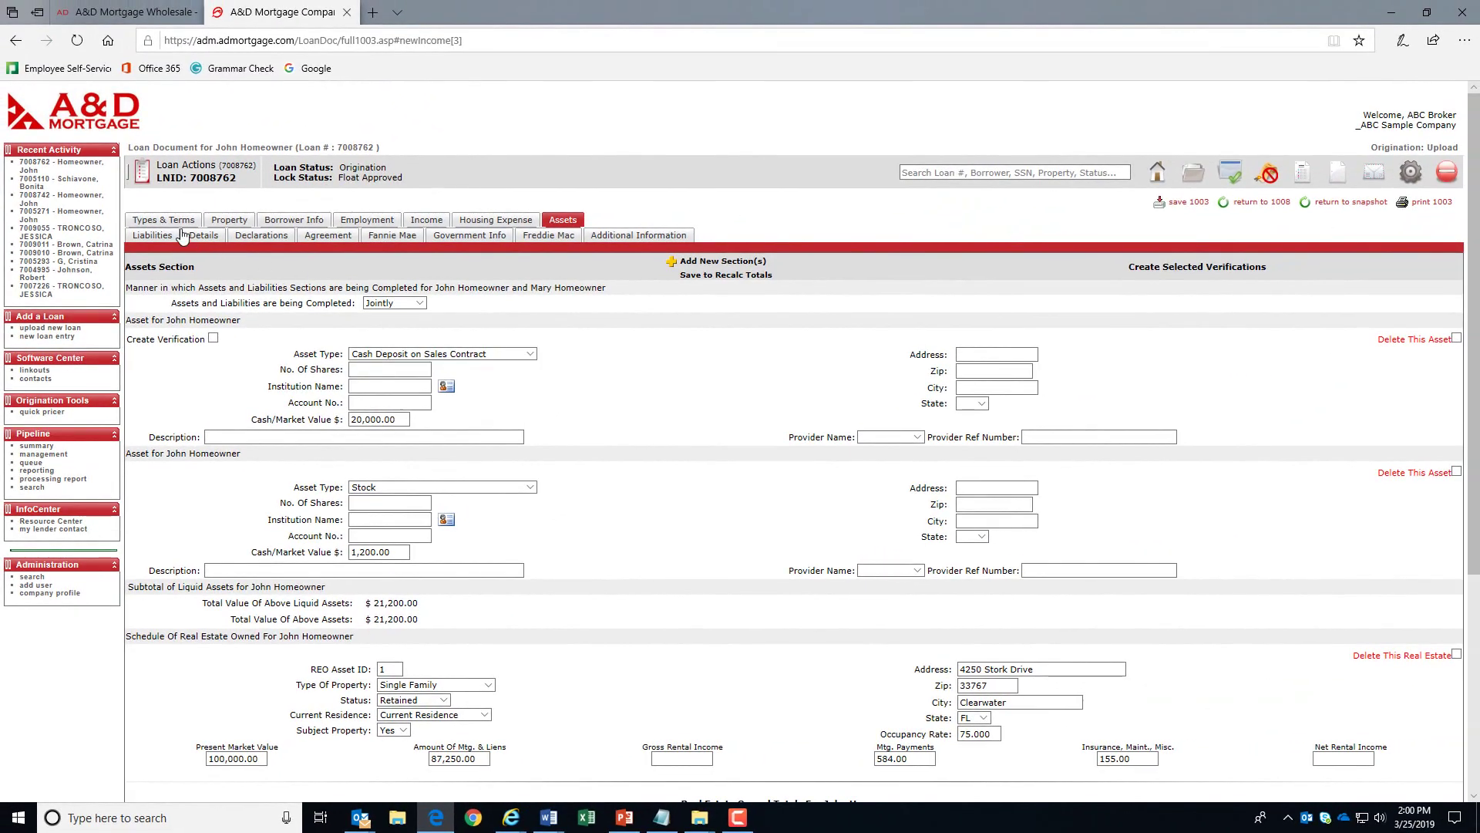
# - Find the 87,250.00 Community Bank mortgage linked to REO asset 1 in Liabilities
pyautogui.click(153, 236)
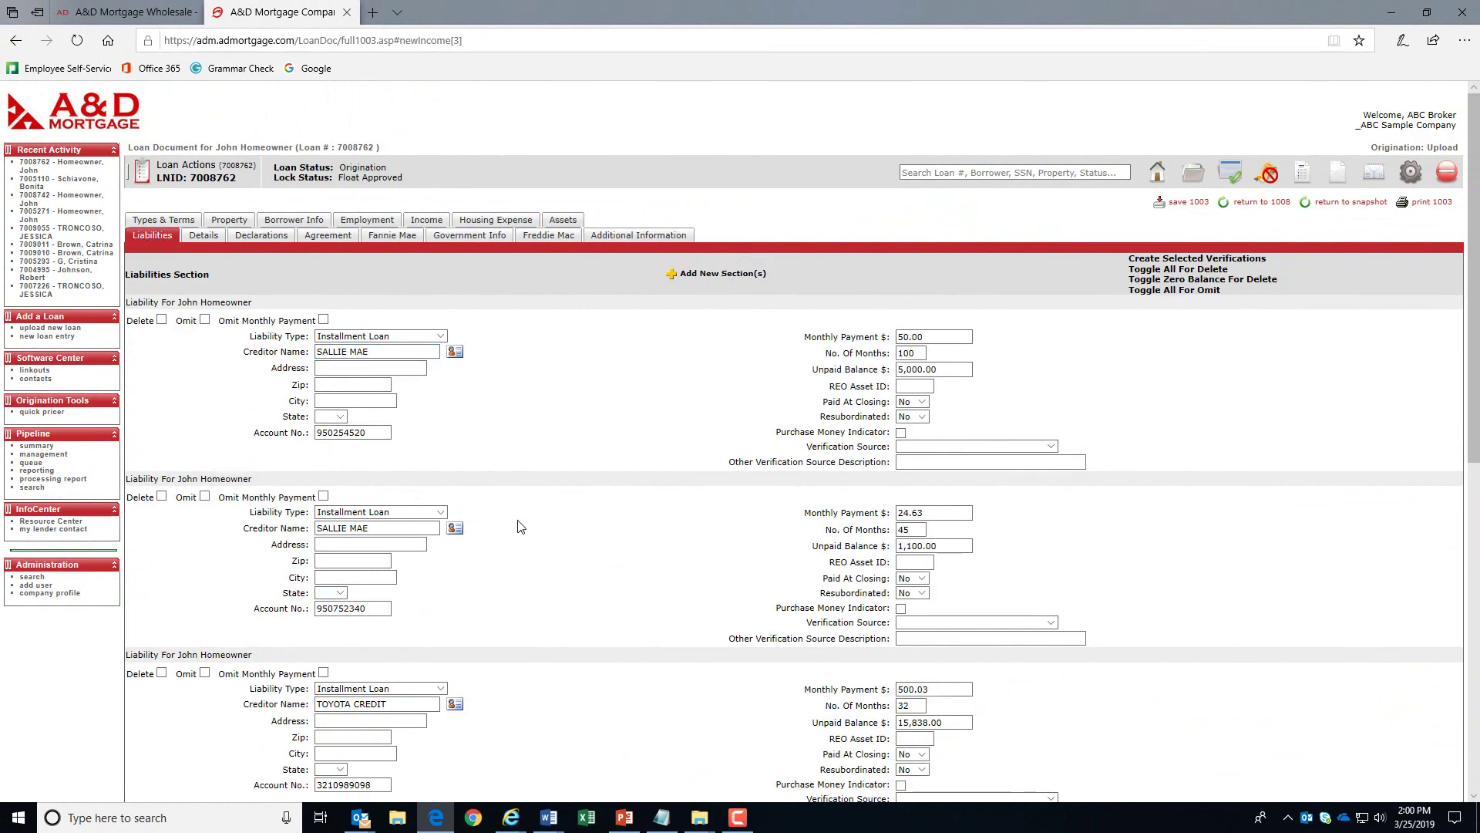
pyautogui.scroll(-2, 553, 570)
pyautogui.scroll(-2, 561, 604)
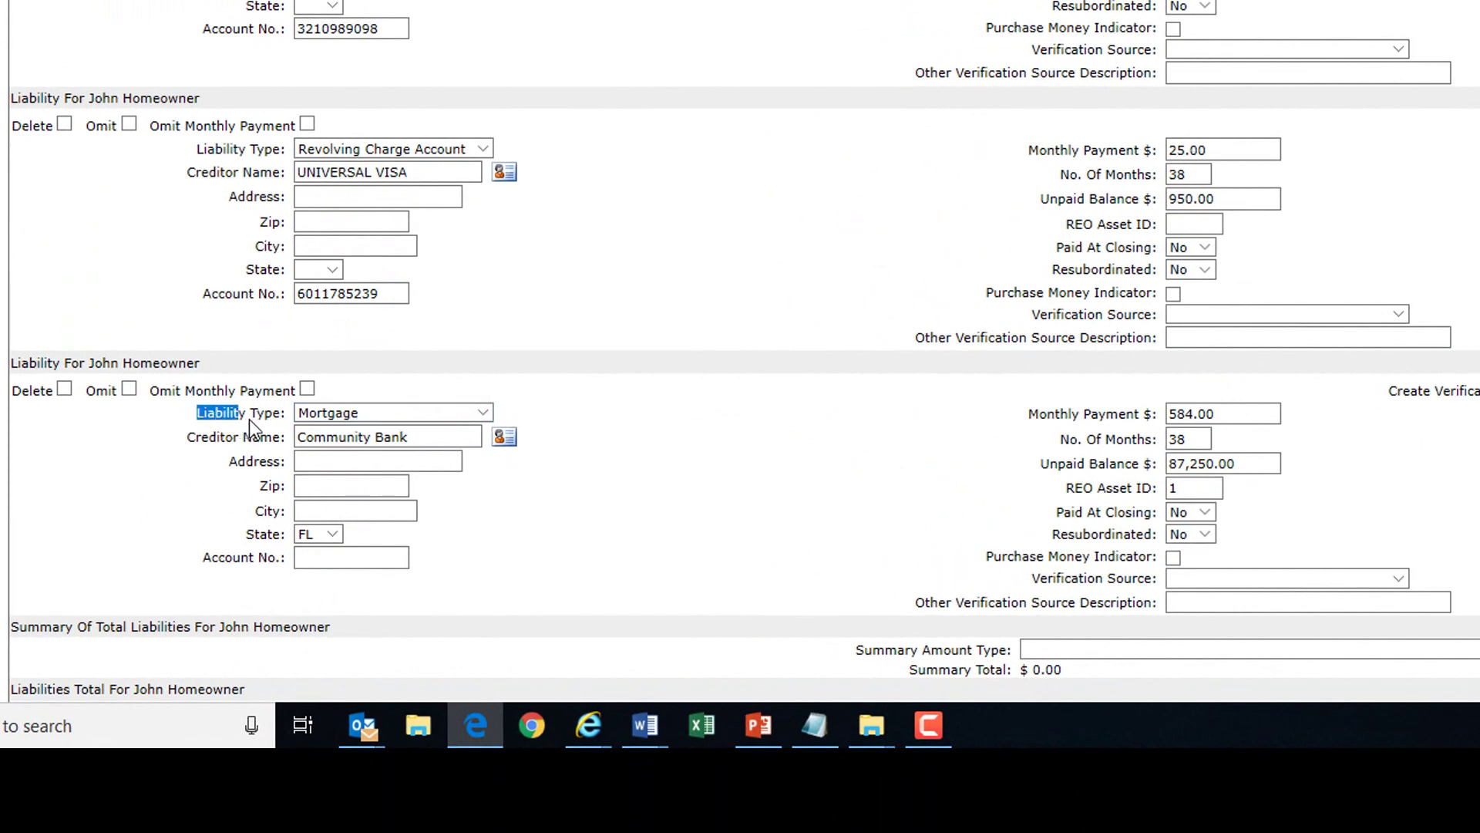
pyautogui.click(1081, 494)
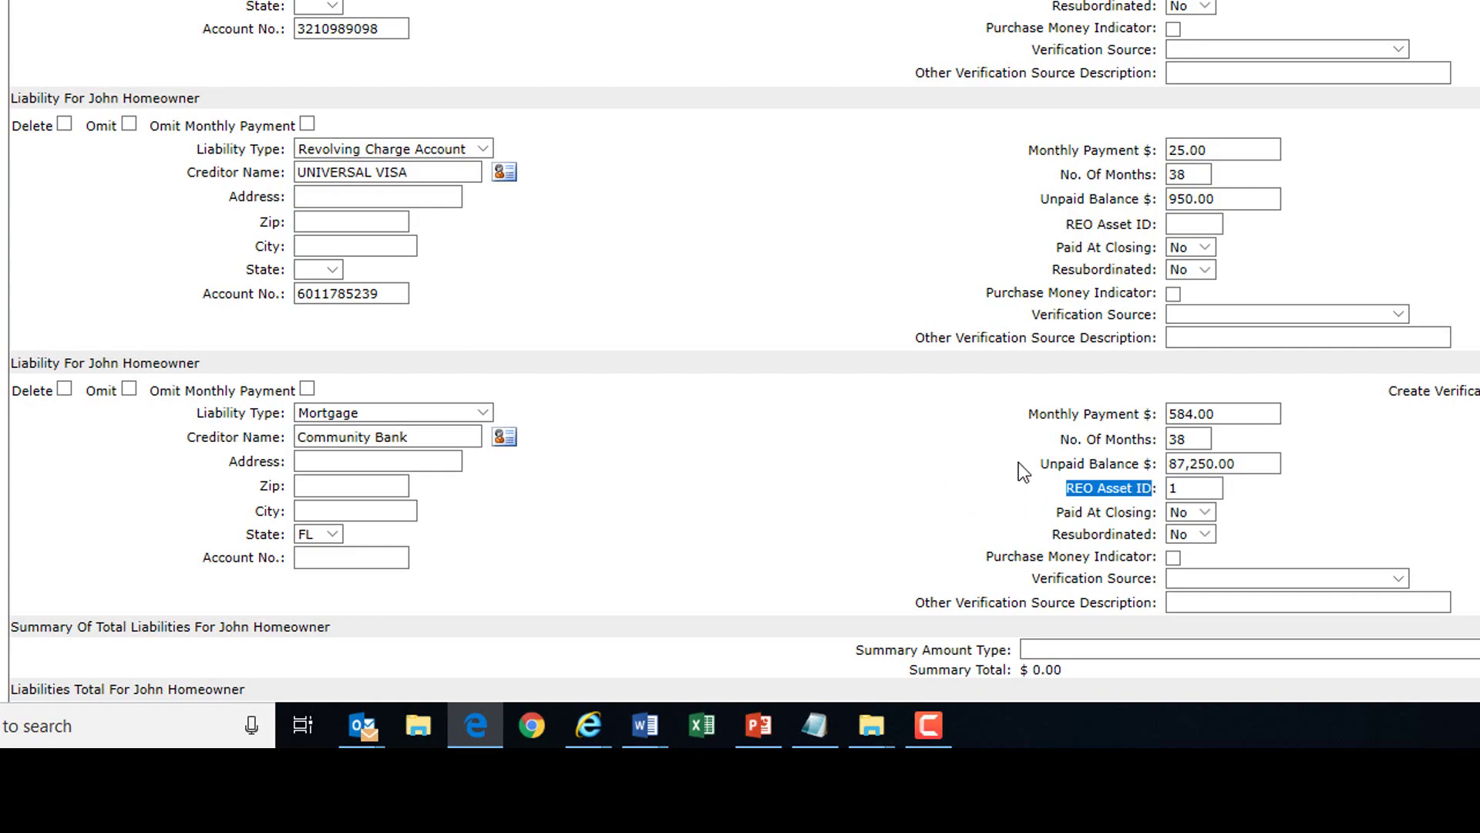
pyautogui.scroll(5, 964, 385)
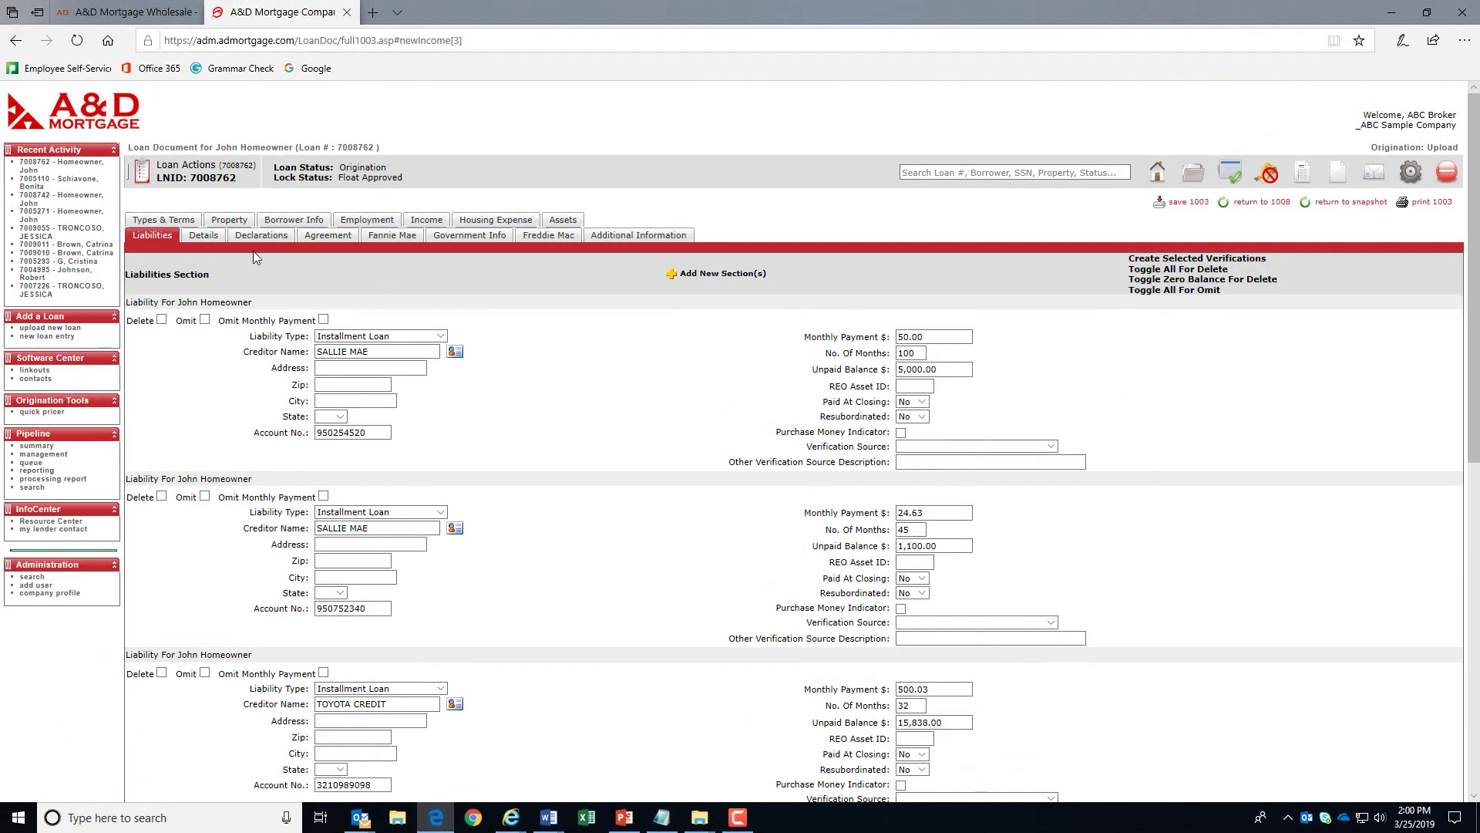
# - In Details of Transaction, change other credit (1) from 20,000.00 to 2,000.00, type Lender Credit
pyautogui.click(220, 241)
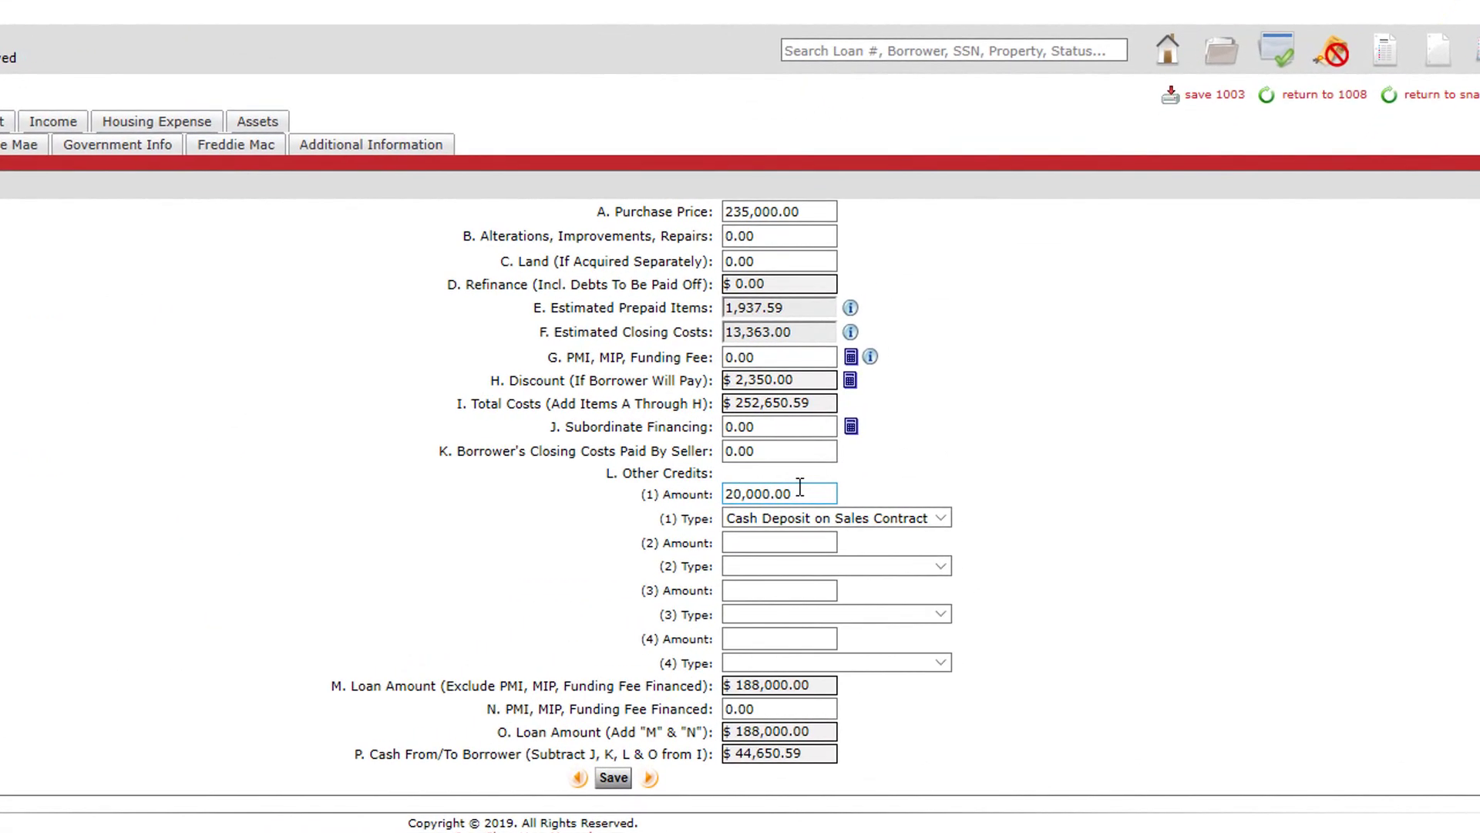
pyautogui.moveTo(919, 468); pyautogui.dragTo(887, 466)
pyautogui.moveTo(744, 484); pyautogui.dragTo(681, 497)
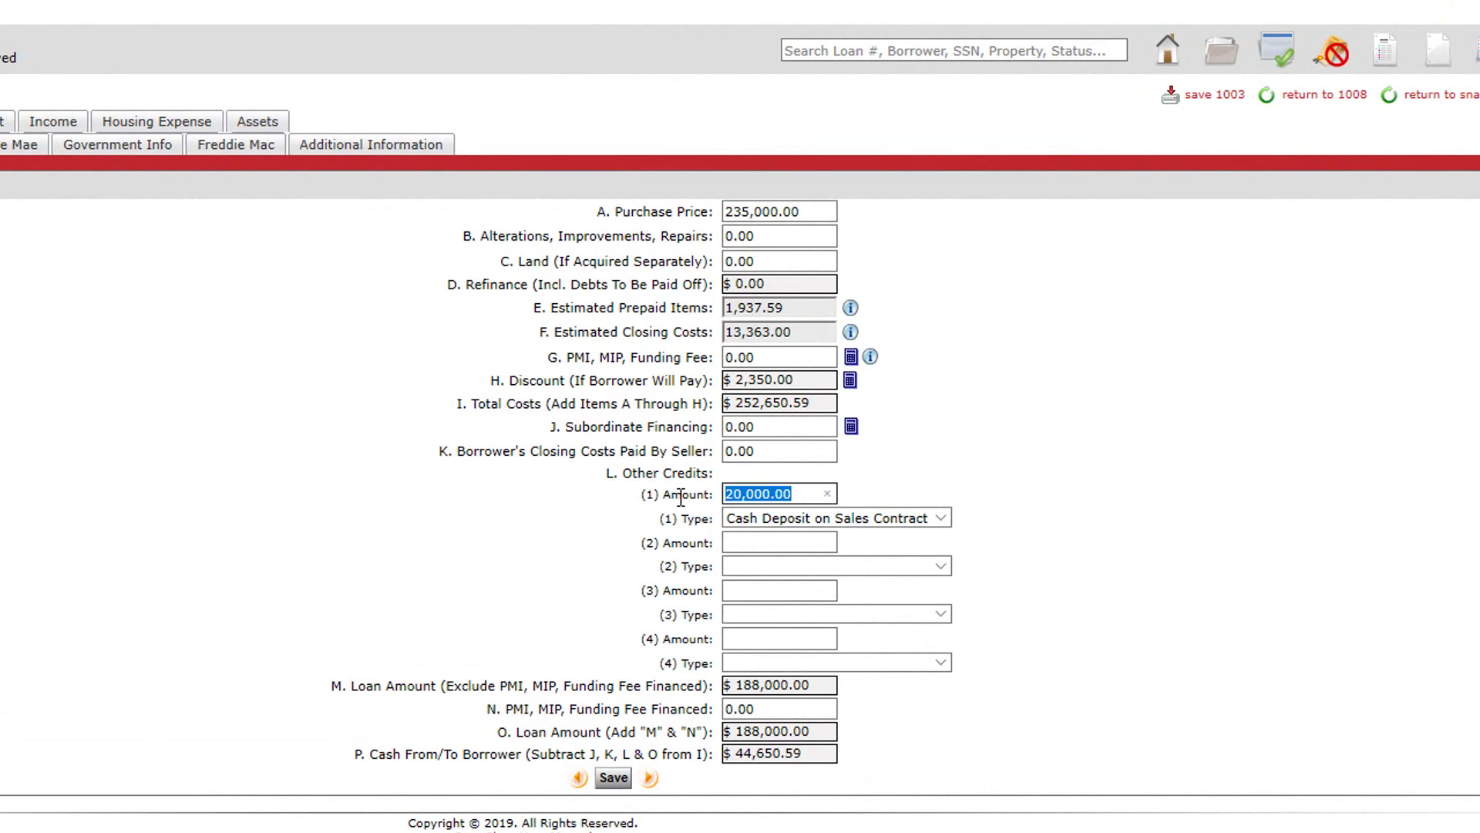
pyautogui.write('2000')
pyautogui.press('Tab')
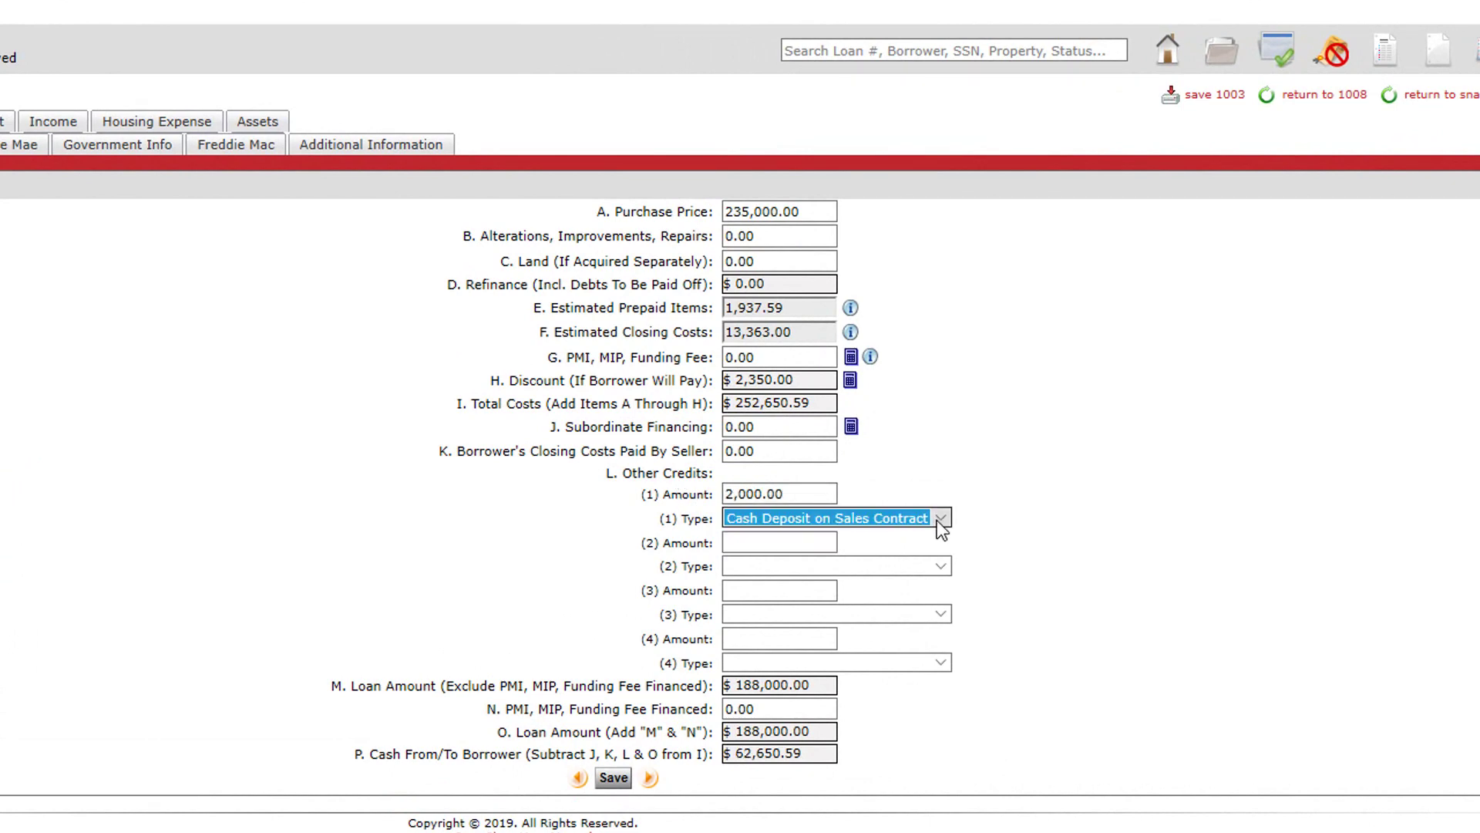
pyautogui.click(941, 520)
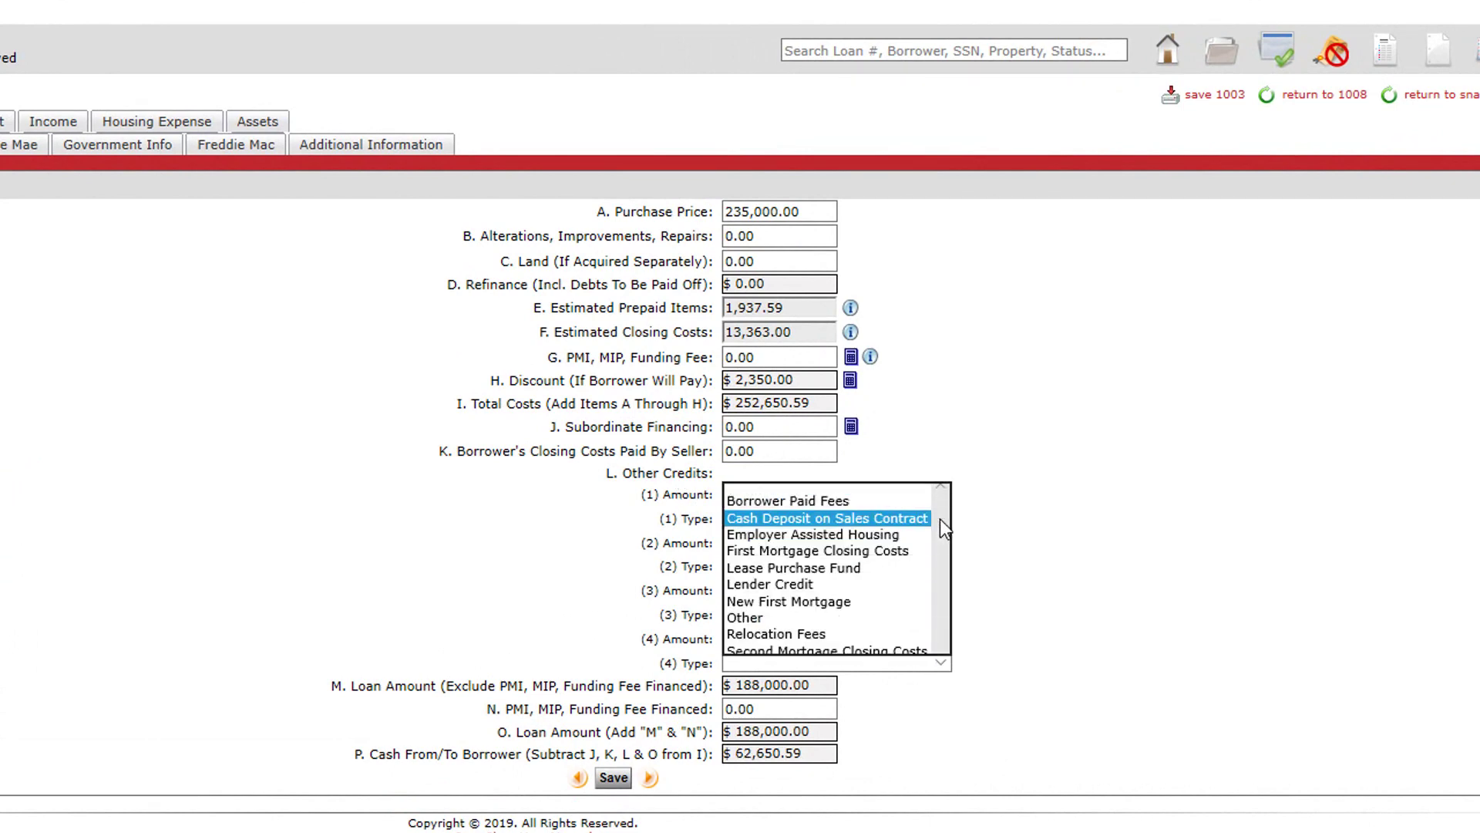
pyautogui.click(835, 581)
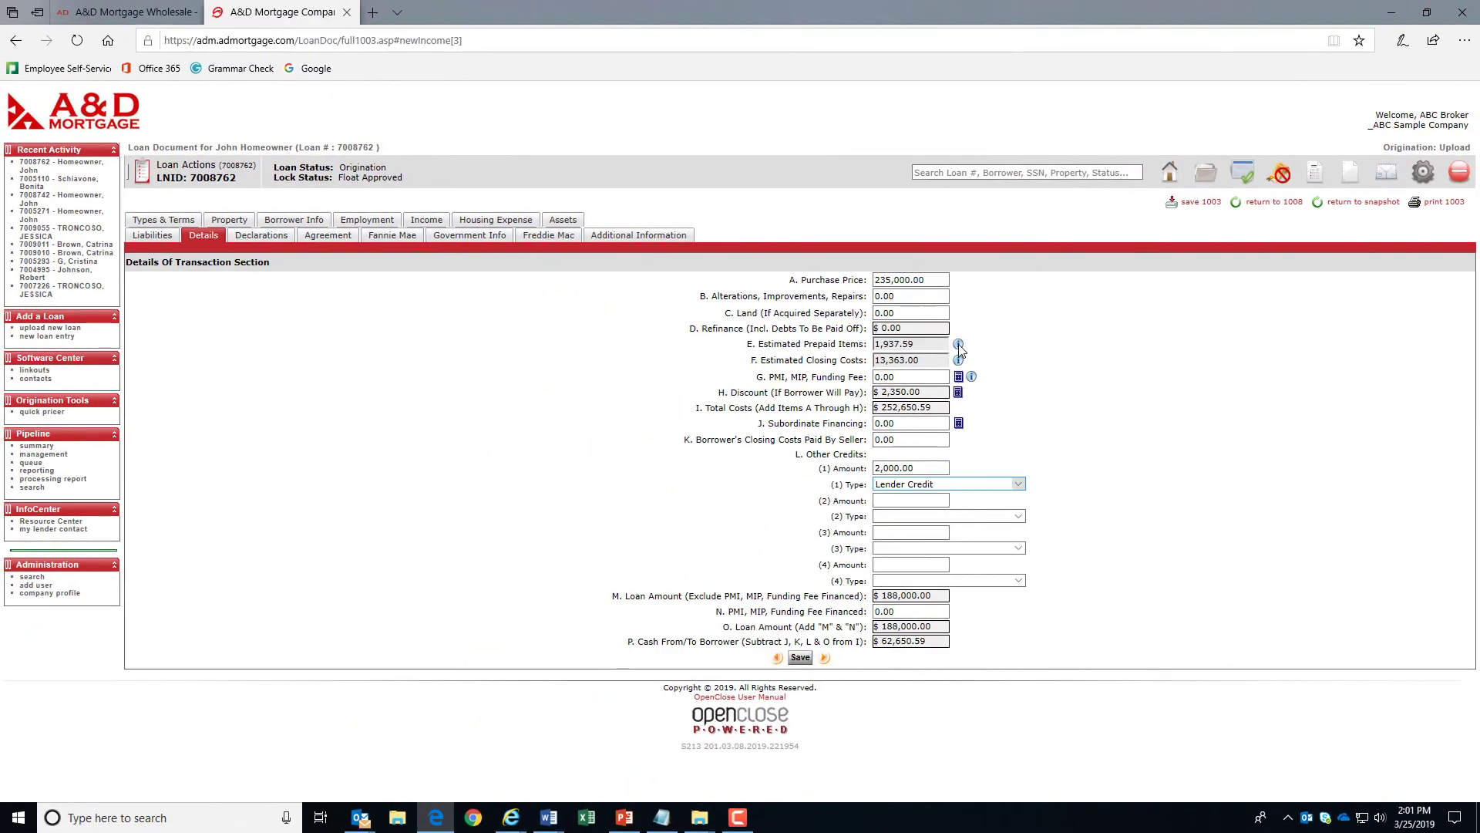
# - On Declarations, leave the outstanding judgements question A answered No
pyautogui.click(269, 245)
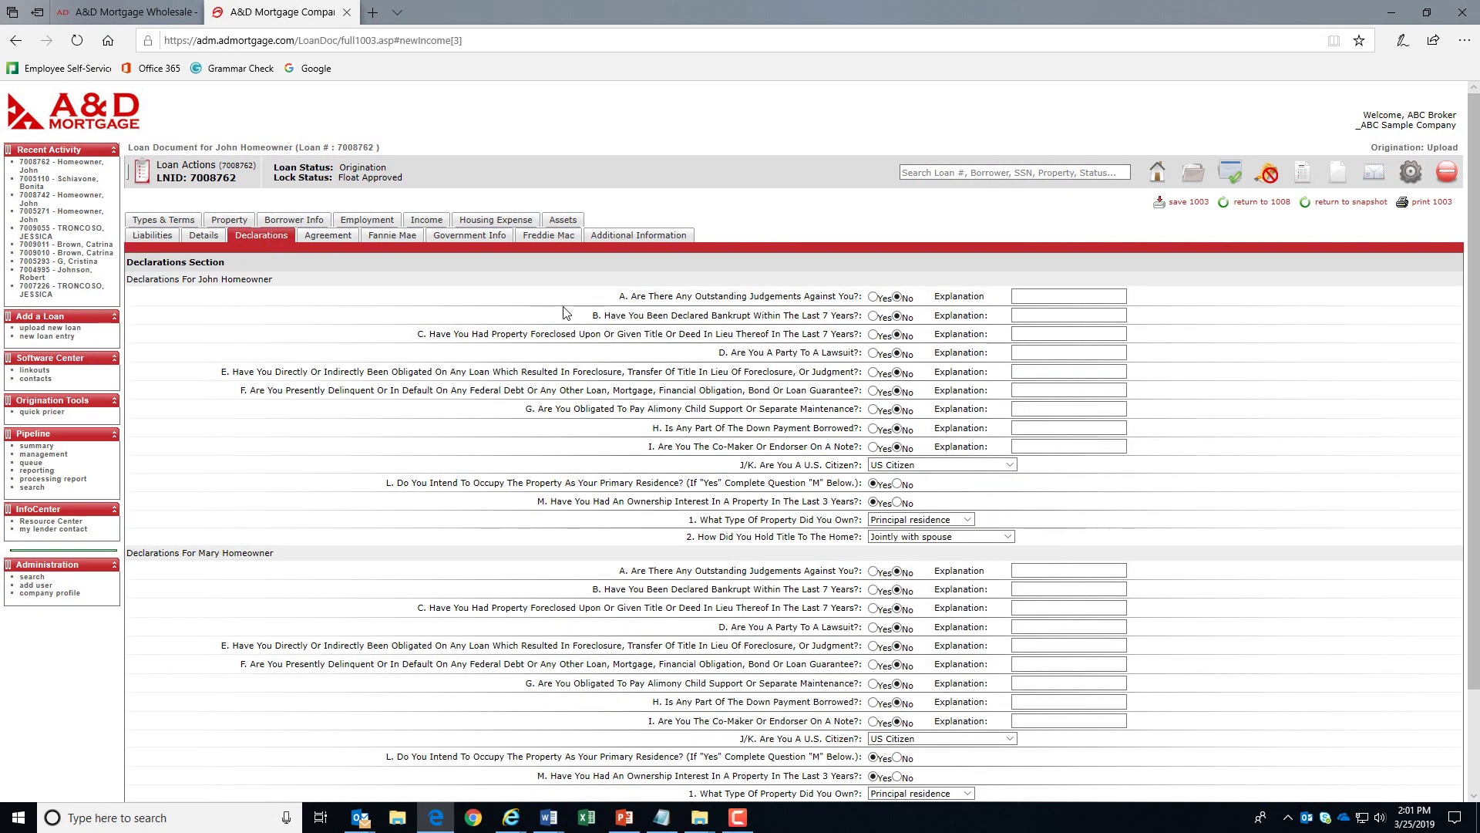
pyautogui.click(874, 297)
pyautogui.click(1072, 300)
pyautogui.click(897, 298)
# - In Acknowledgement & Agreement, set Furnished to Yes, then scroll to Interviewer Information
pyautogui.click(332, 238)
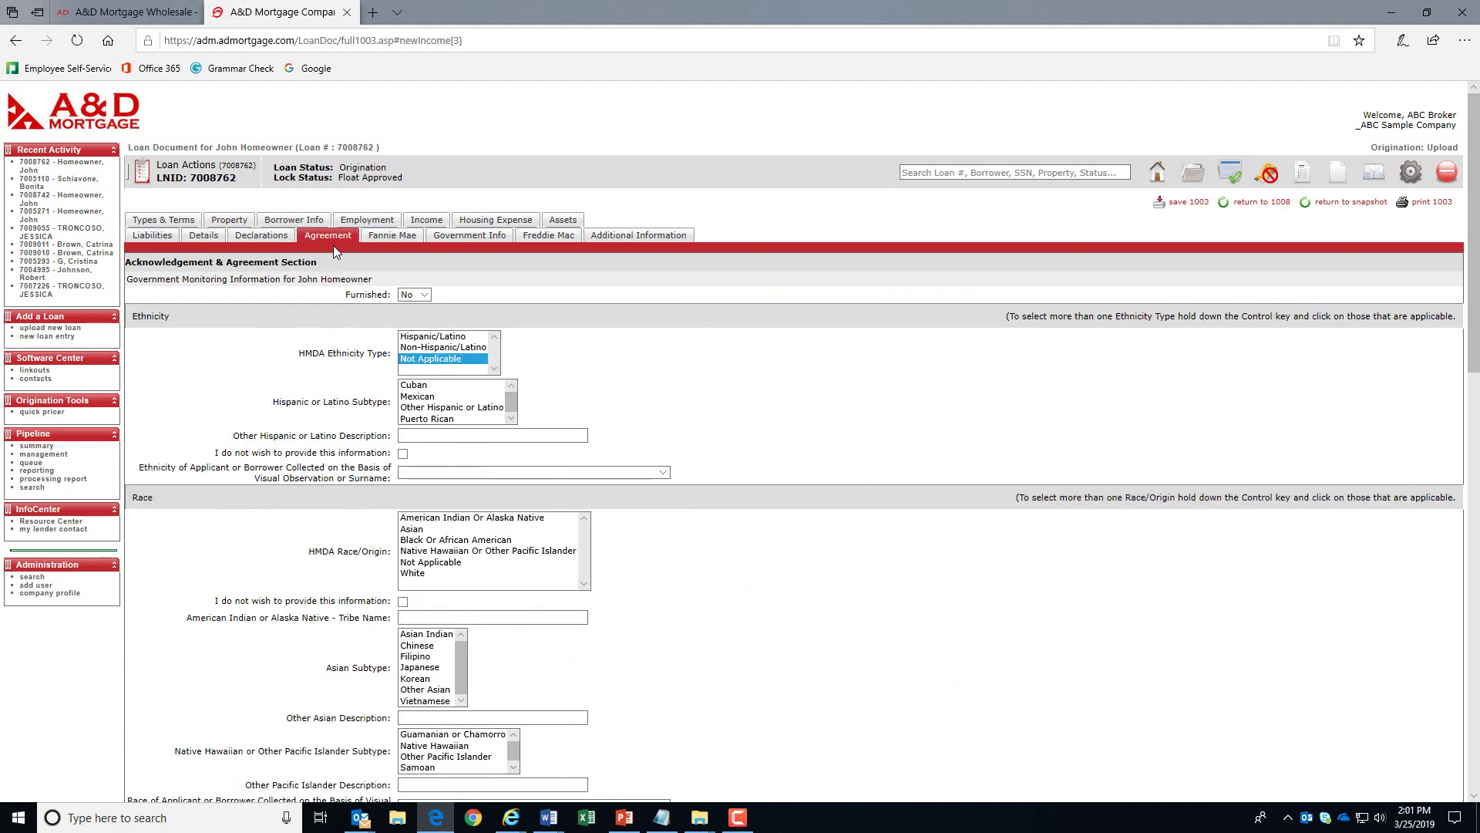
pyautogui.click(414, 294)
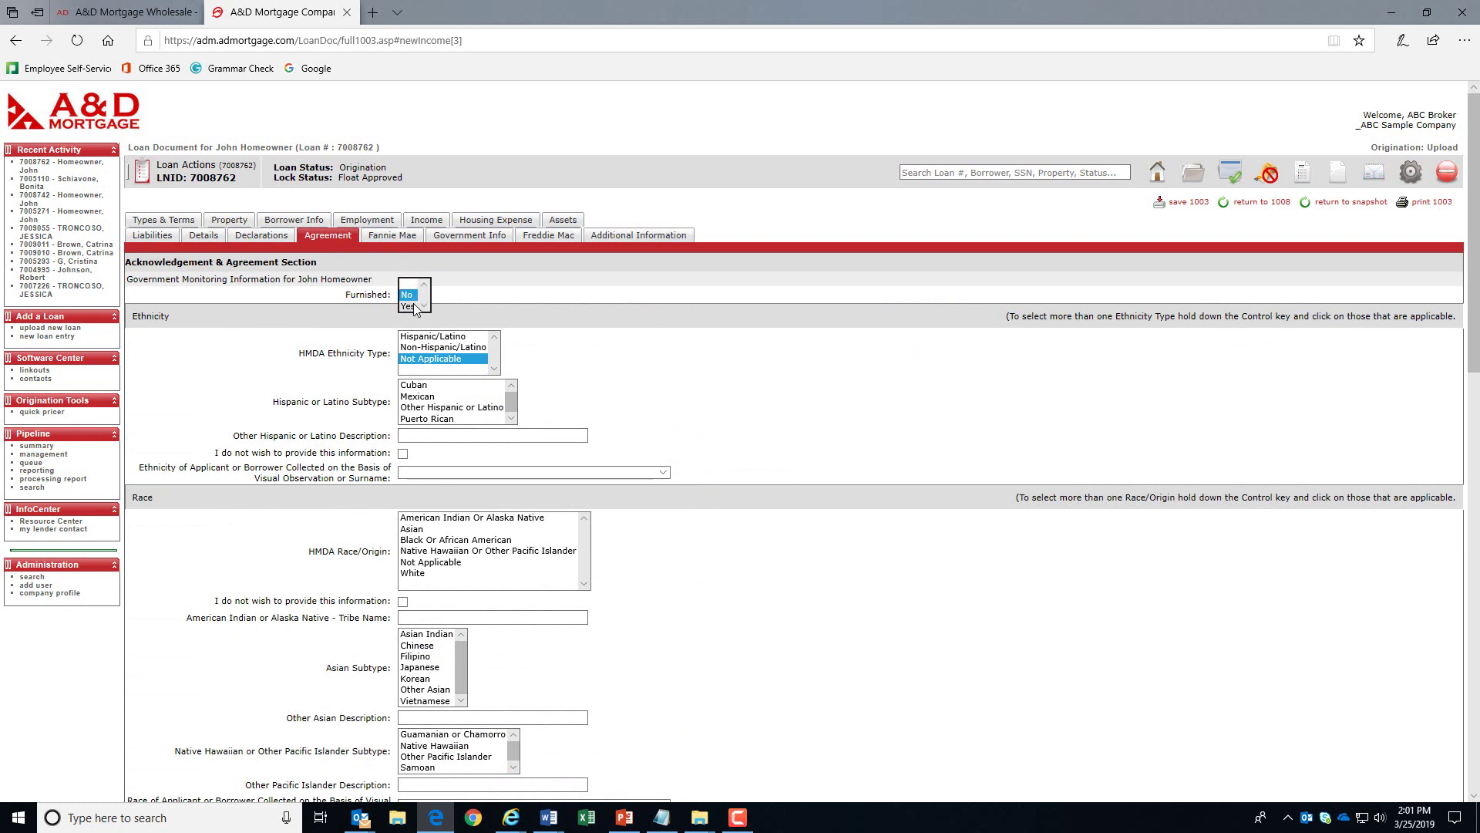
pyautogui.press('Return')
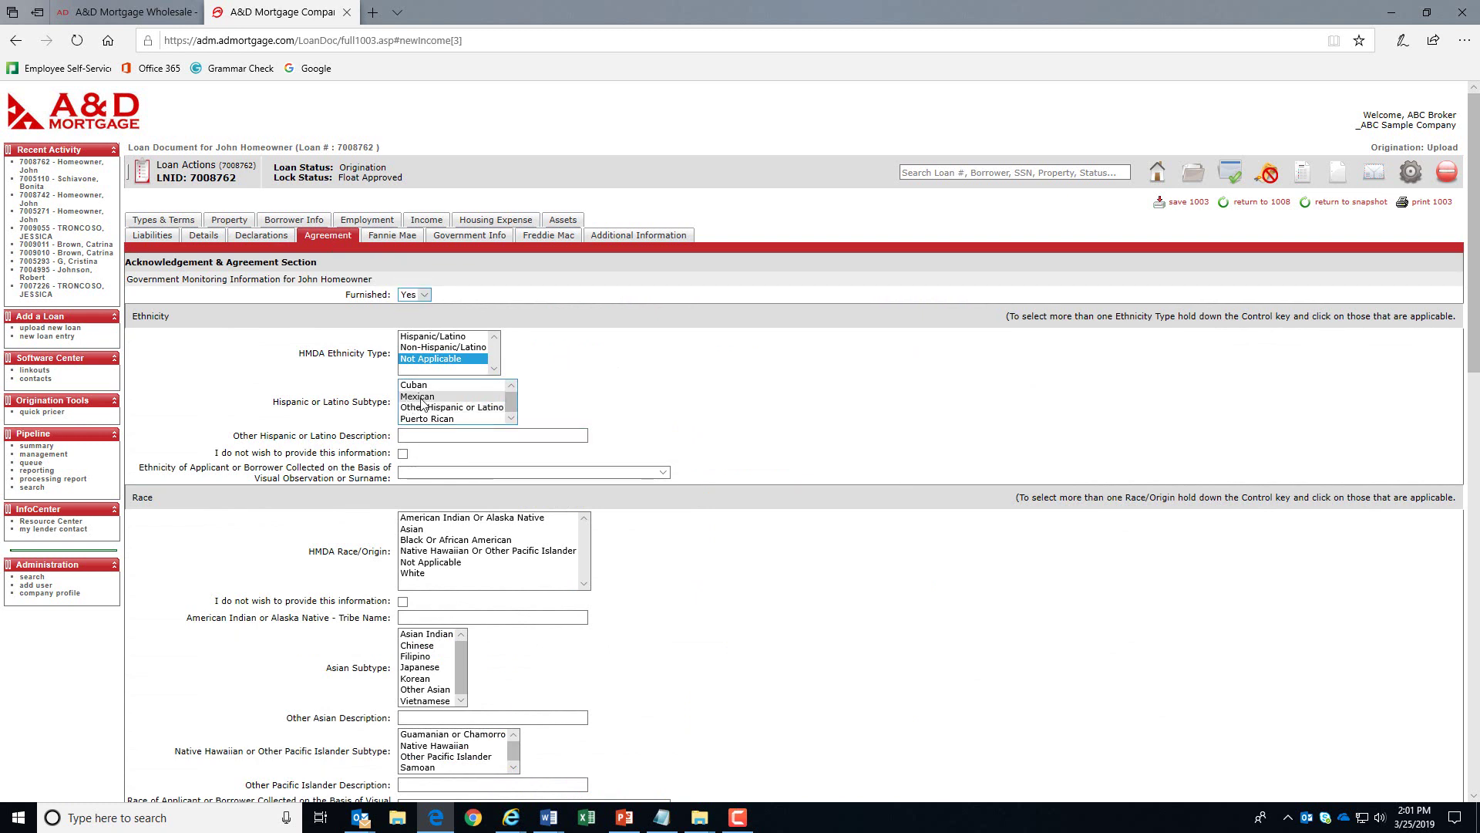
pyautogui.scroll(-3, 540, 408)
pyautogui.scroll(-5, 799, 512)
pyautogui.scroll(-5, 799, 512)
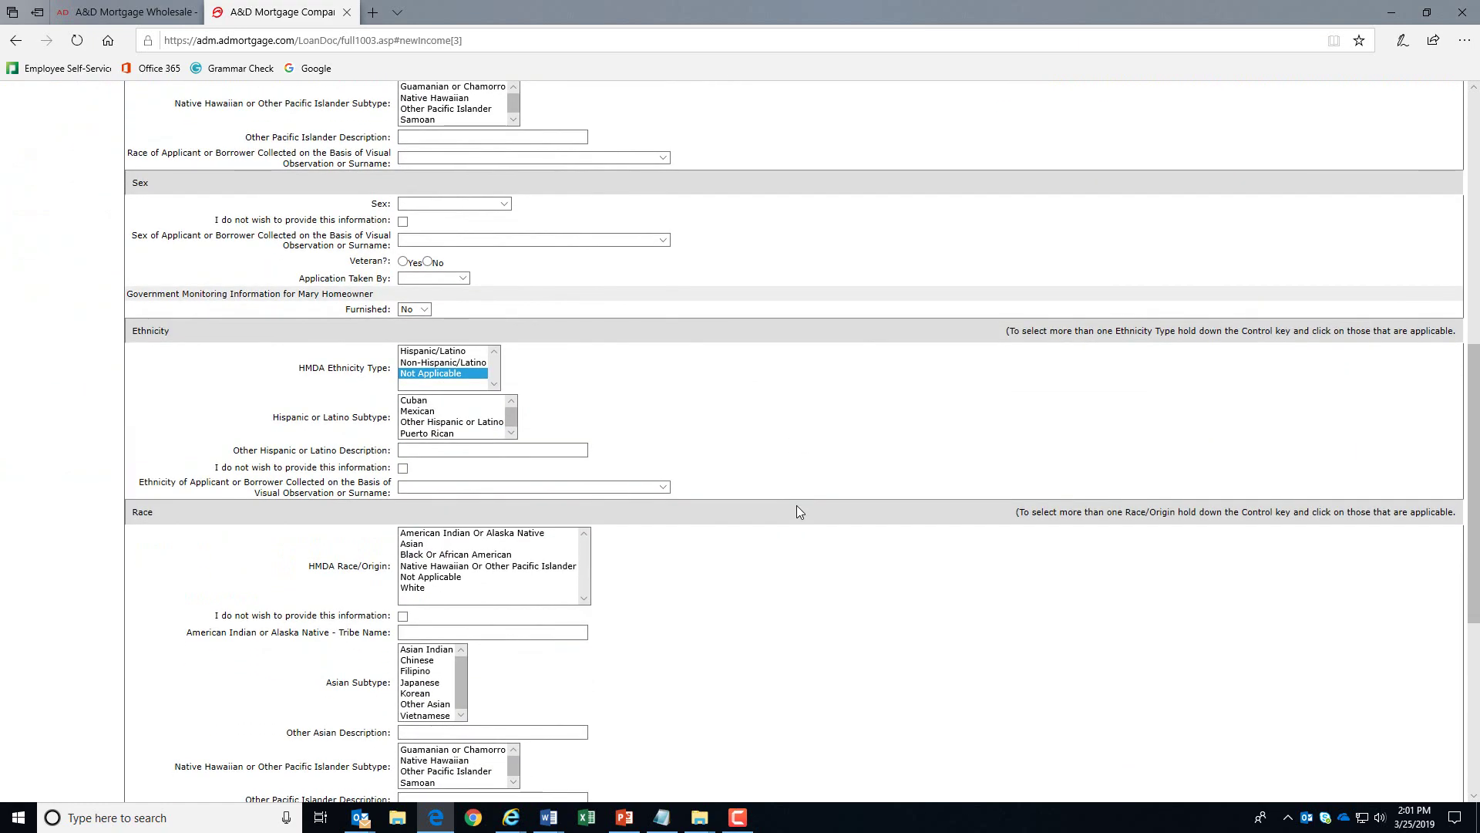
pyautogui.scroll(-2, 797, 510)
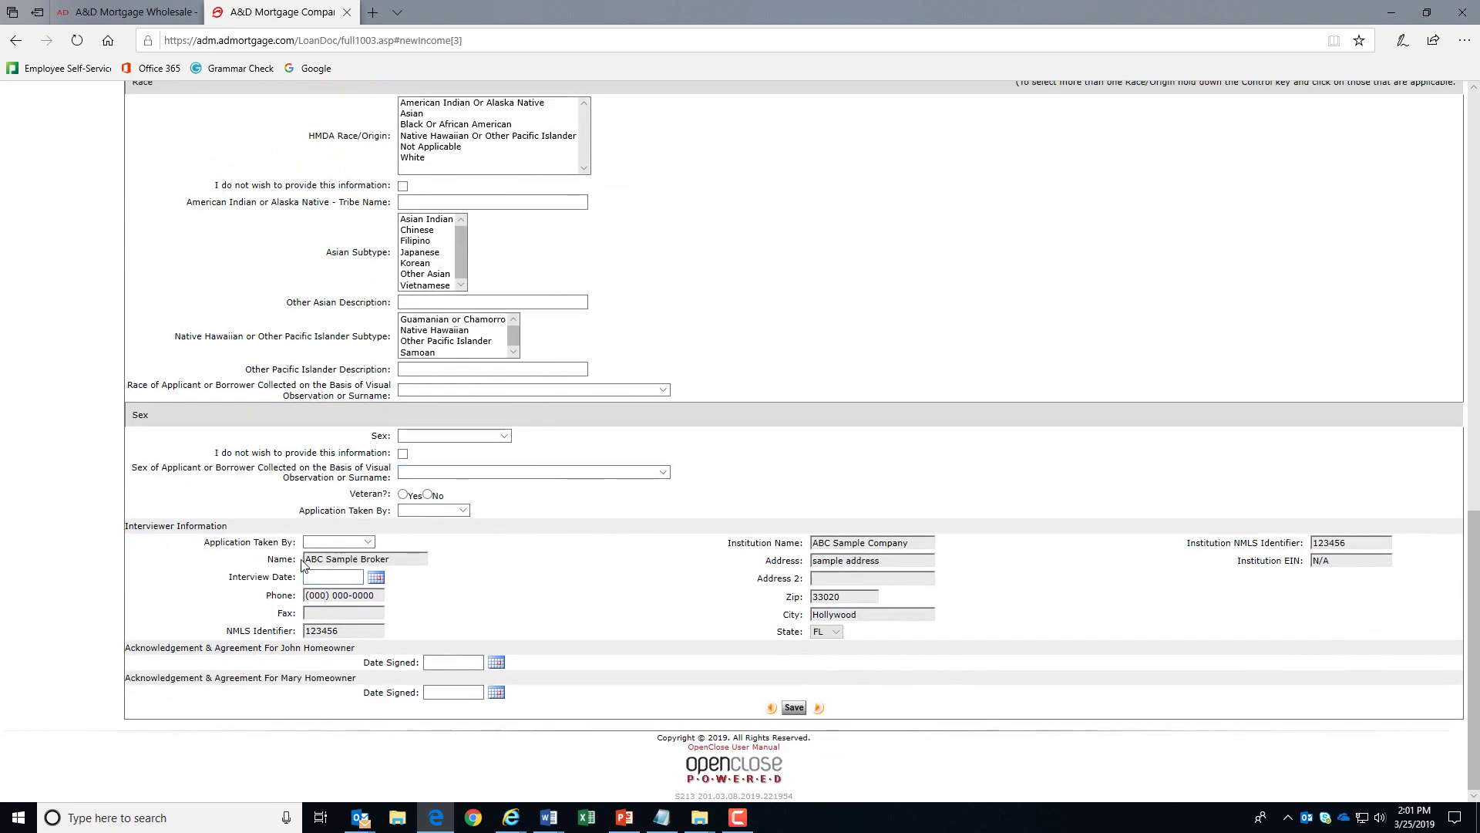
# - Set Application Taken By to Telephone and pick 3/22/2019 as the Interview Date
pyautogui.click(321, 543)
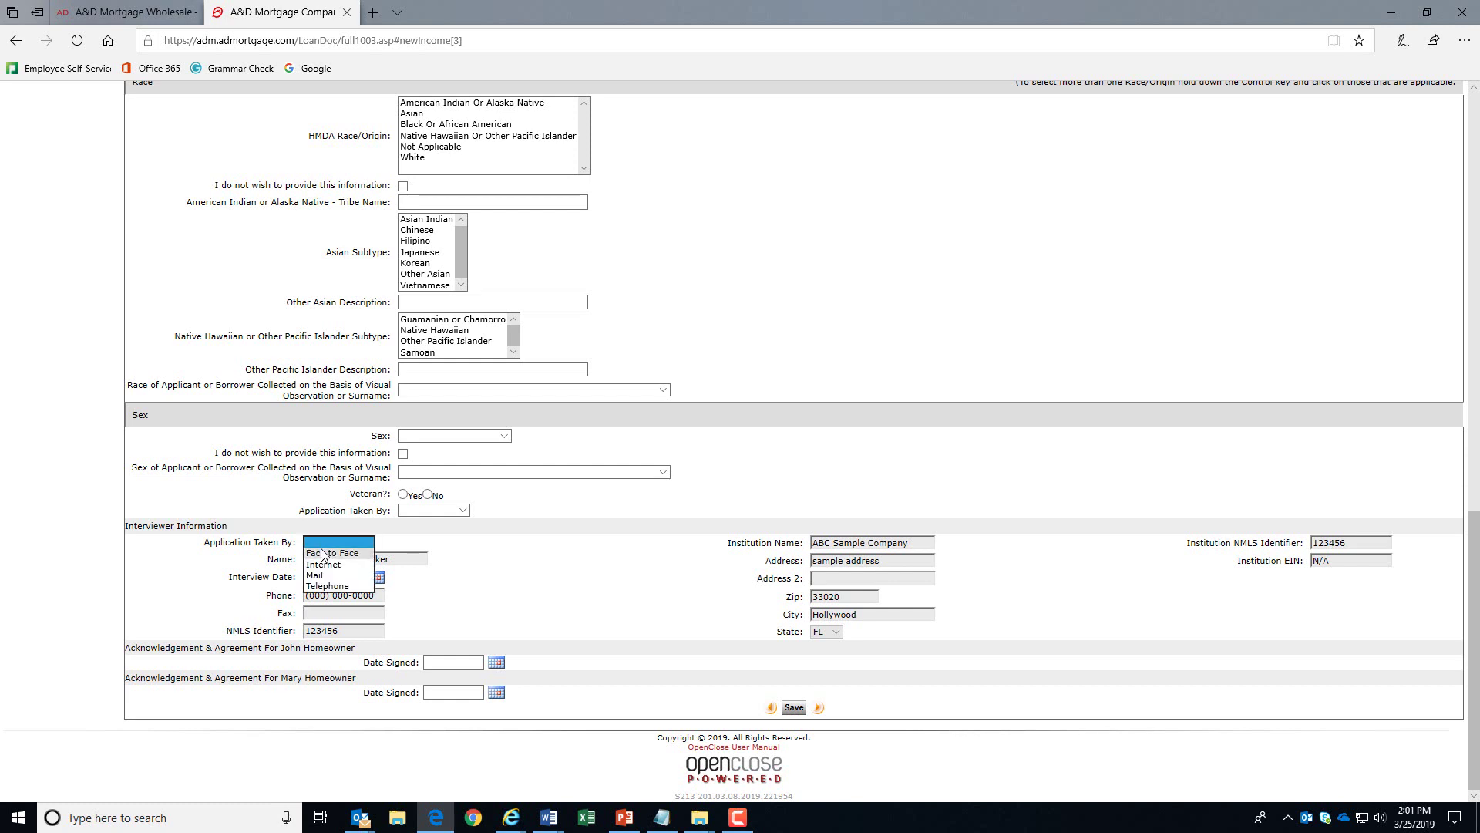
pyautogui.click(328, 586)
pyautogui.click(376, 578)
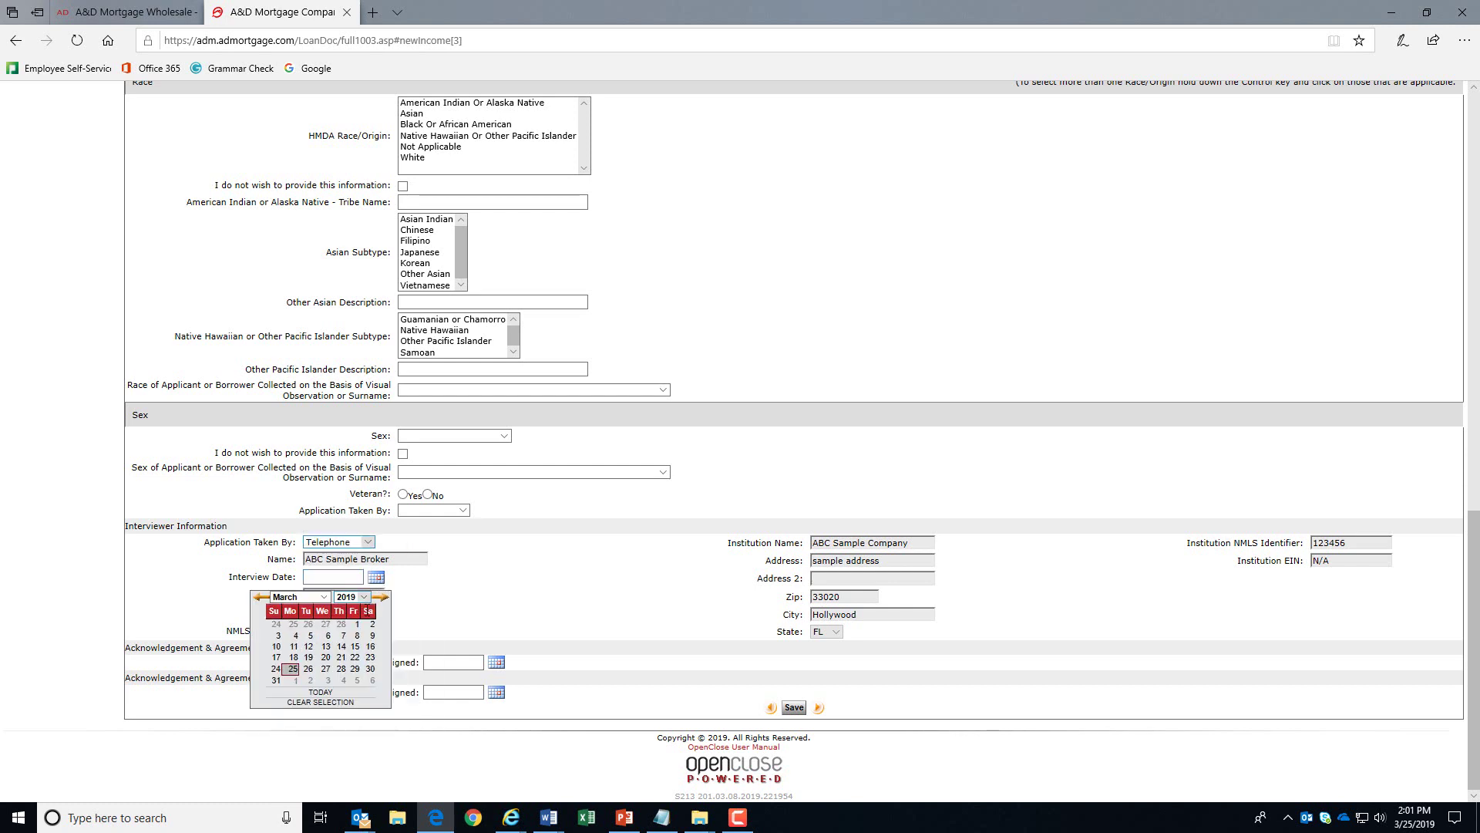
pyautogui.click(355, 657)
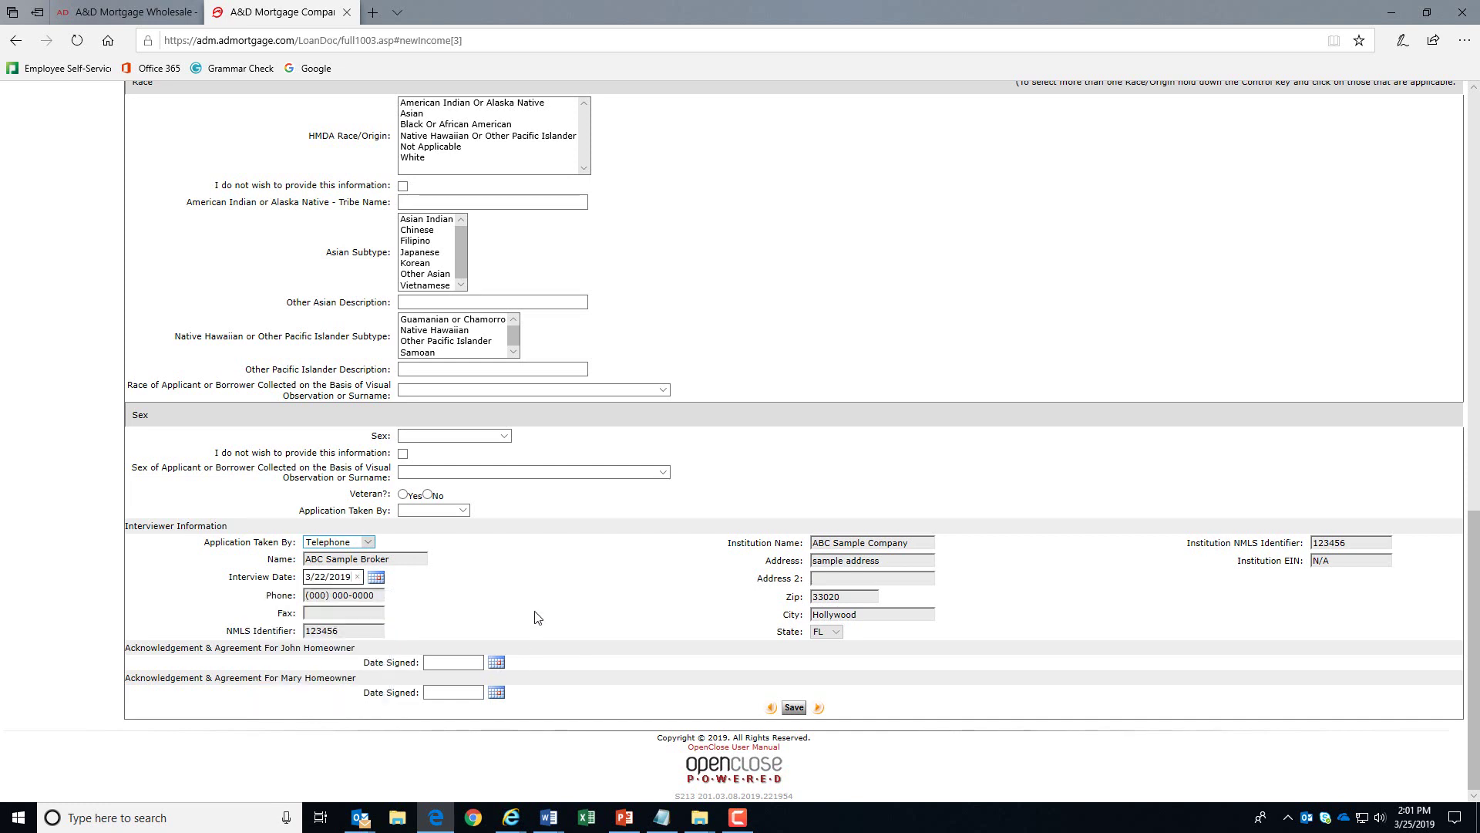